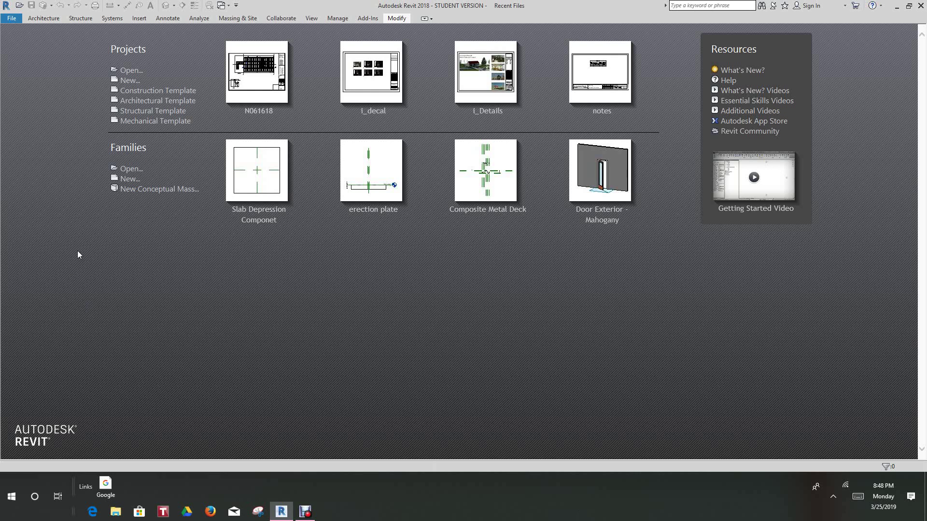
- Create a new family from the Generic Model floor based.rft template
{"action": "left_click", "coordinate": [135, 181]}
{"action": "scroll", "coordinate": [400, 240], "scroll_direction": "down", "scroll_amount": 5}
{"action": "scroll", "coordinate": [400, 240], "scroll_direction": "down", "scroll_amount": 4}
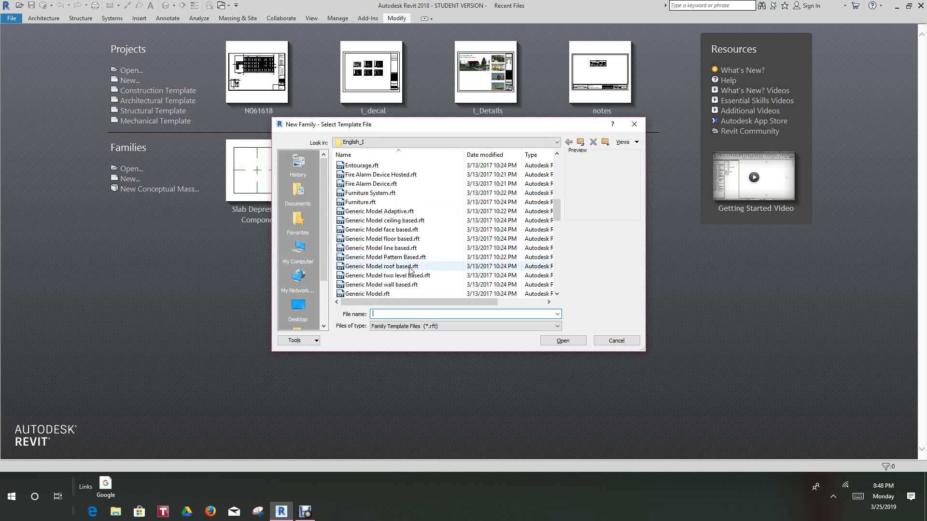
{"action": "left_click", "coordinate": [397, 240]}
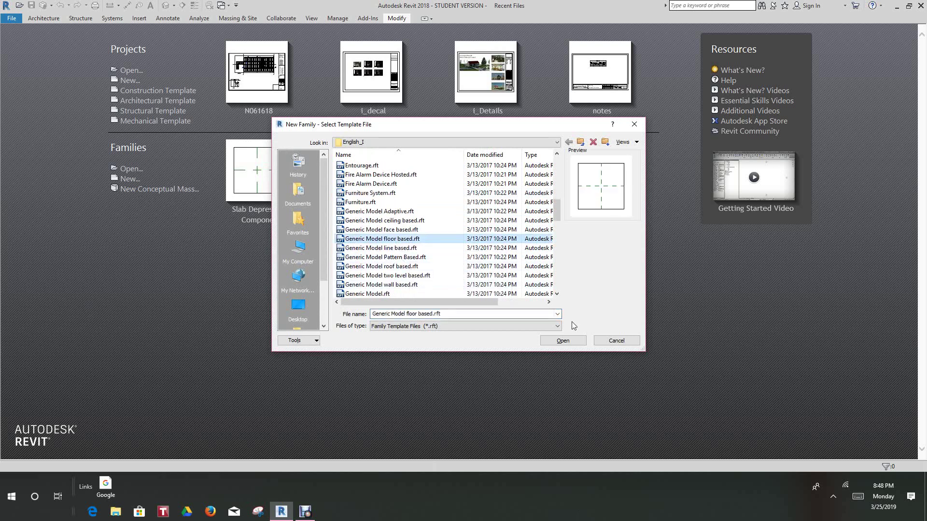
{"action": "left_click", "coordinate": [573, 344]}
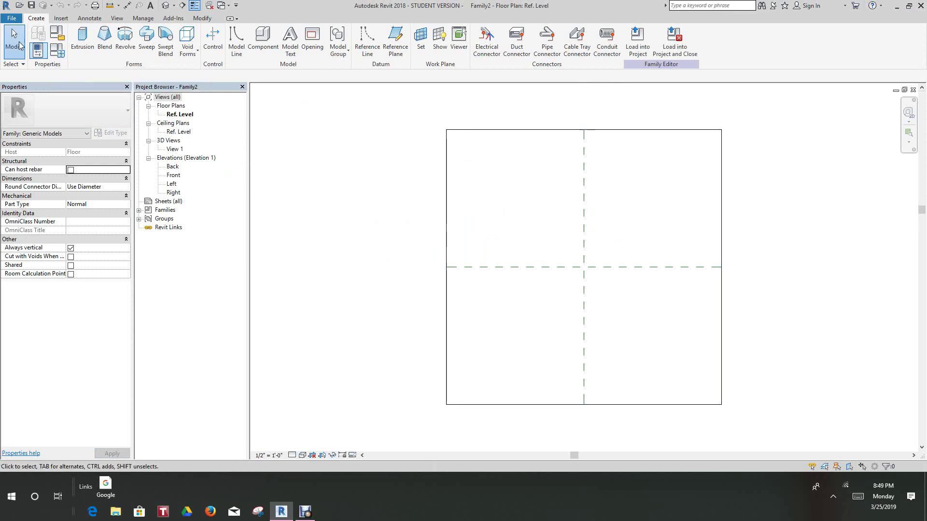
{"action": "left_click", "coordinate": [8, 19]}
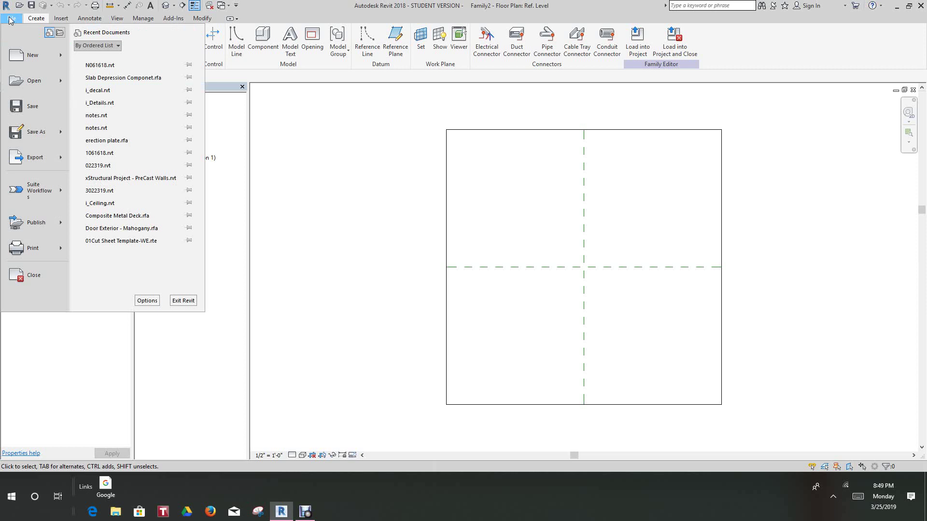
- Save the family to the Desktop as 'Slab Depression Component.rfa'
{"action": "mouse_move", "coordinate": [27, 131]}
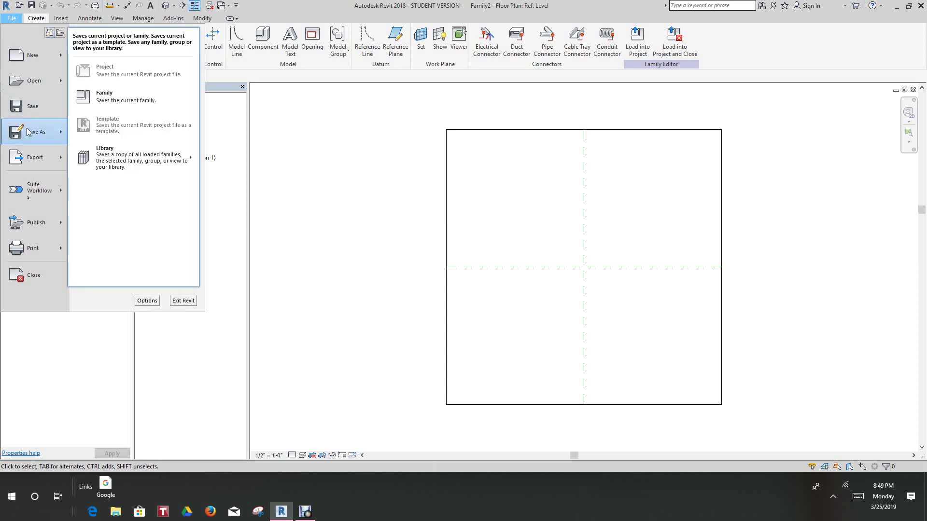
{"action": "left_click", "coordinate": [107, 96]}
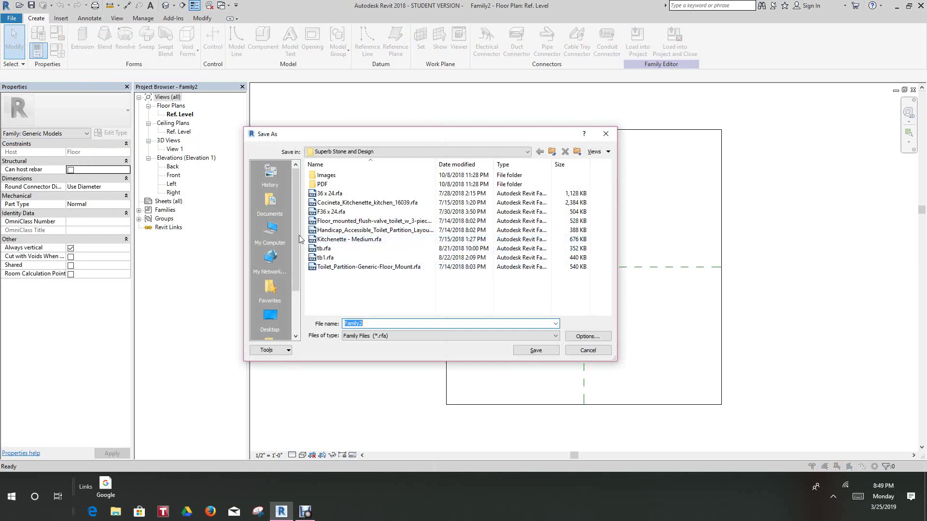
{"action": "left_click", "coordinate": [267, 318]}
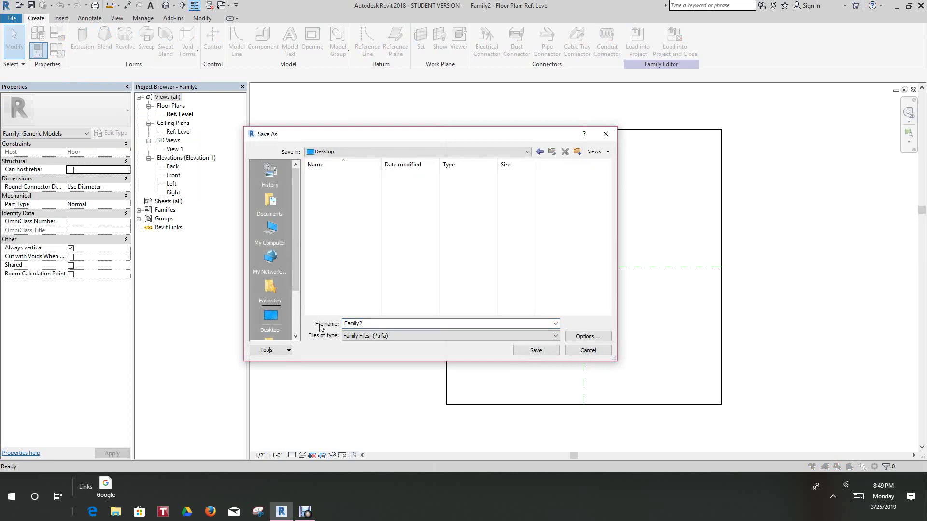
{"action": "left_click_drag", "start_coordinate": [371, 324], "coordinate": [354, 327]}
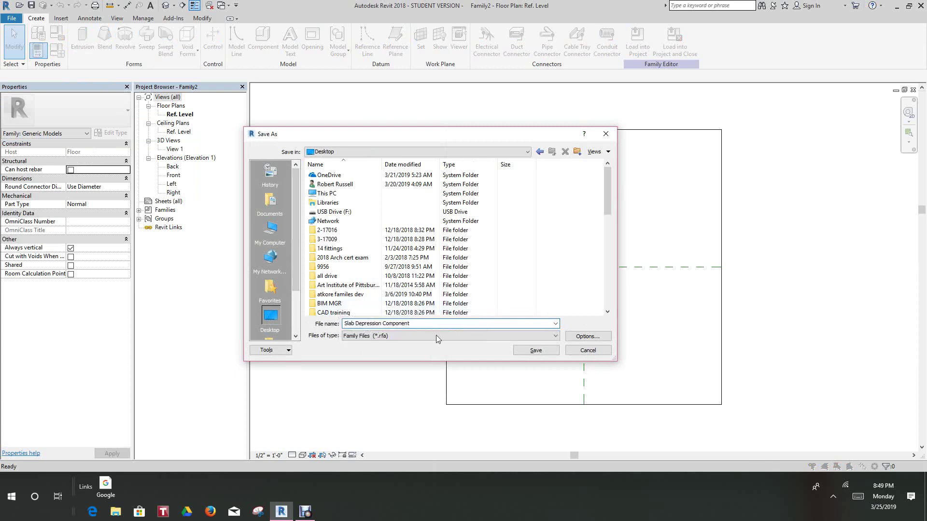
{"action": "left_click", "coordinate": [585, 337]}
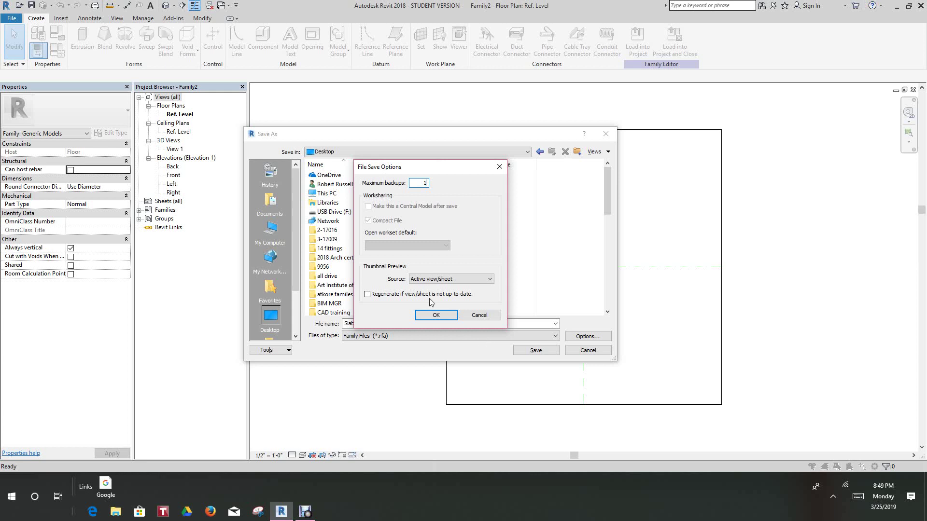
{"action": "left_click", "coordinate": [436, 315]}
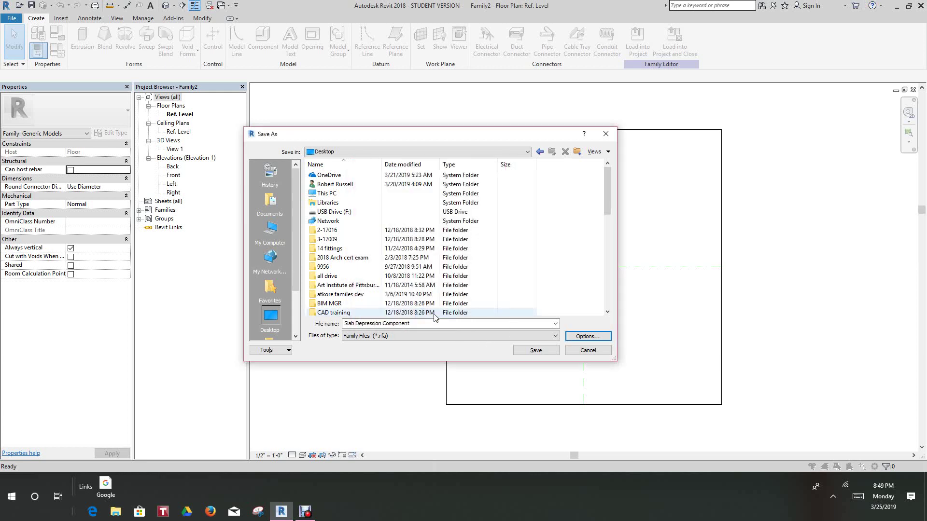
{"action": "left_click", "coordinate": [536, 350]}
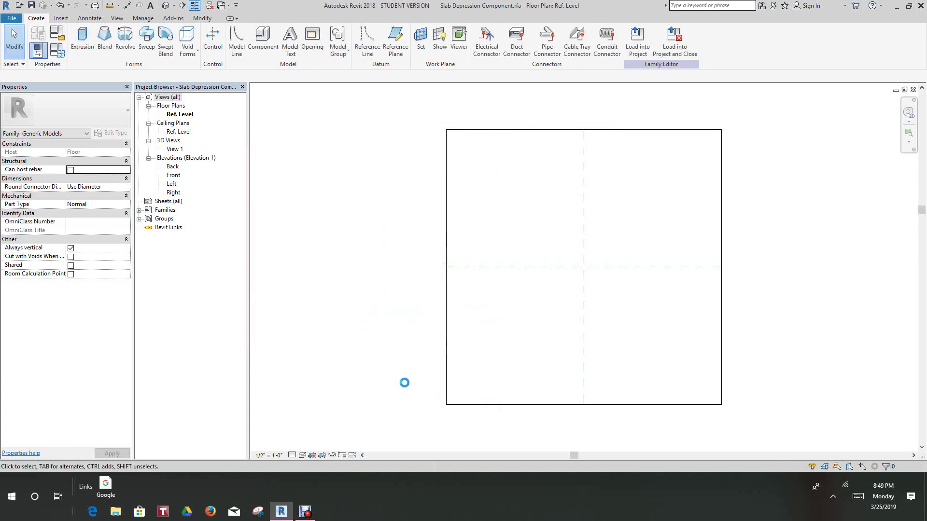
{"action": "middle_click_drag", "start_coordinate": [430, 352], "coordinate": [354, 371]}
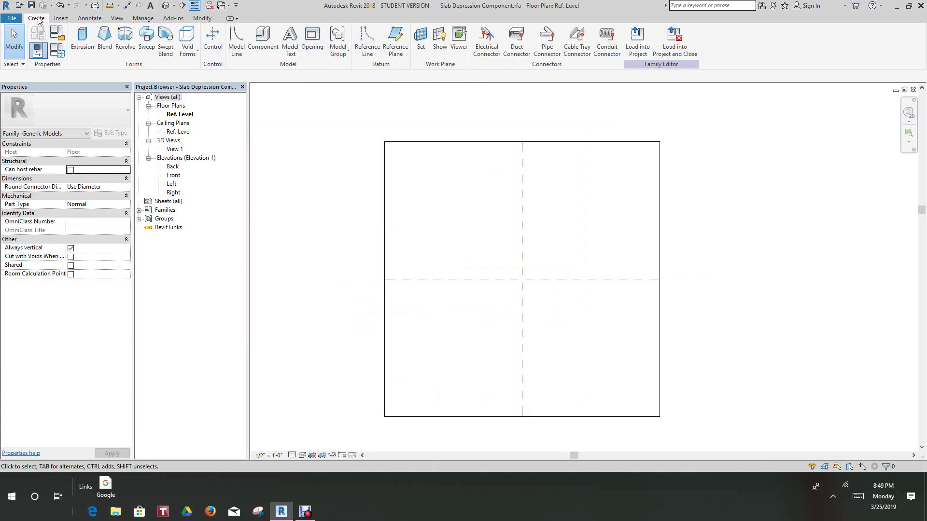
- Draw two vertical reference planes, one either side of the vertical centre plane
{"action": "left_click", "coordinate": [395, 35]}
{"action": "left_click", "coordinate": [483, 142]}
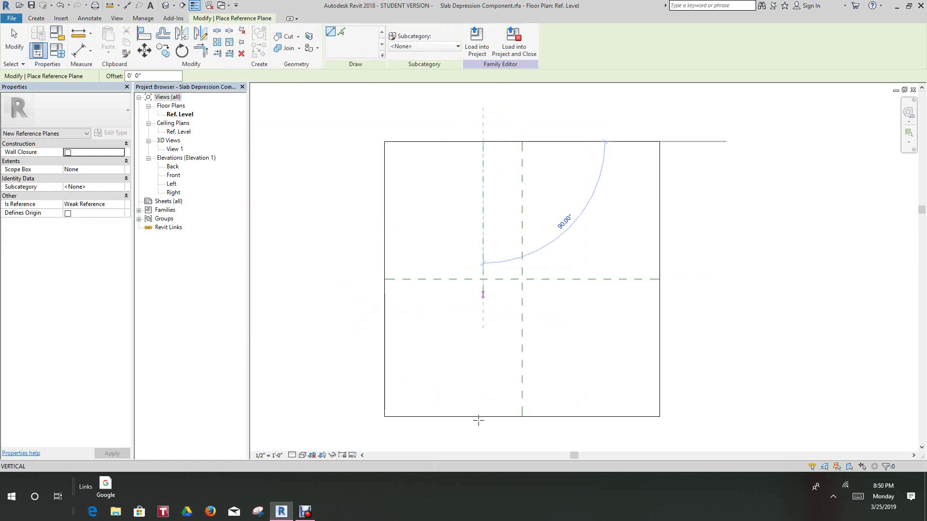
{"action": "left_click", "coordinate": [483, 437]}
{"action": "left_click", "coordinate": [483, 440]}
{"action": "left_click", "coordinate": [557, 131]}
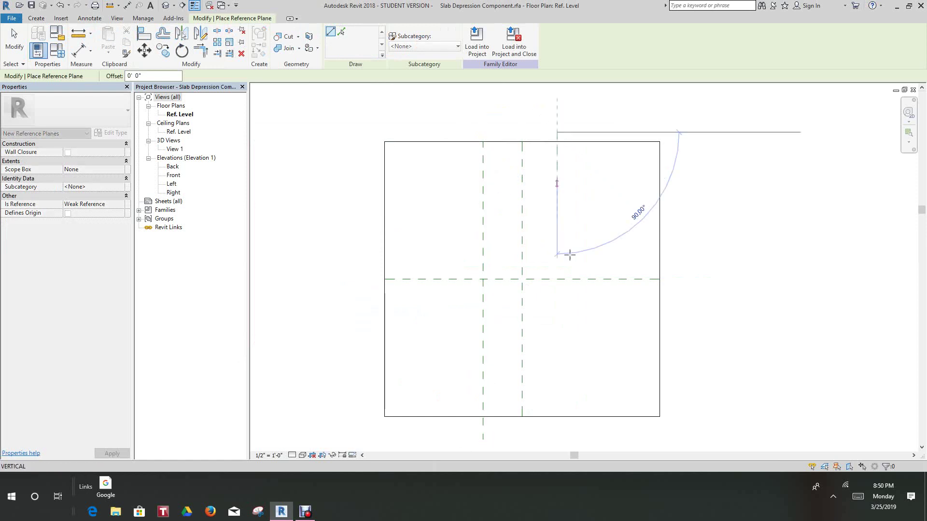
{"action": "left_click", "coordinate": [557, 440]}
- Draw two horizontal reference planes above and below the horizontal centre plane
{"action": "left_click", "coordinate": [320, 243]}
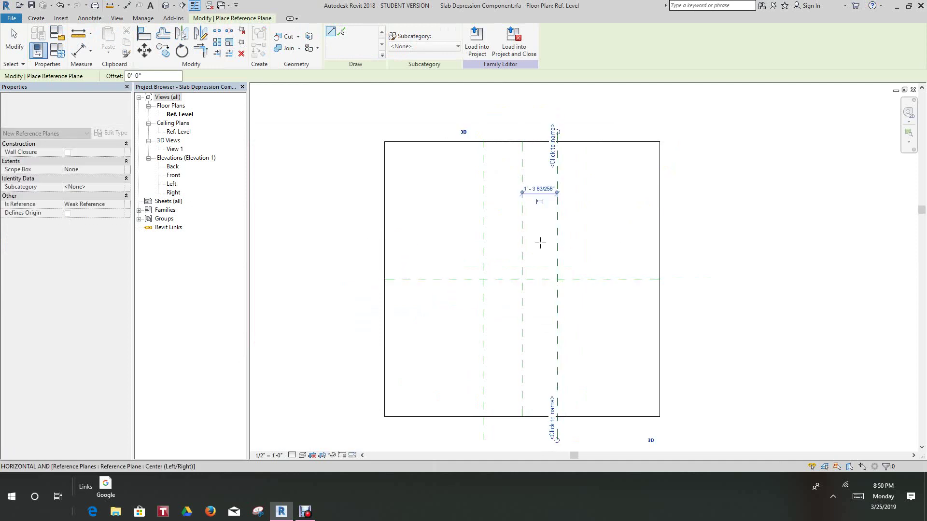
{"action": "left_click", "coordinate": [708, 245]}
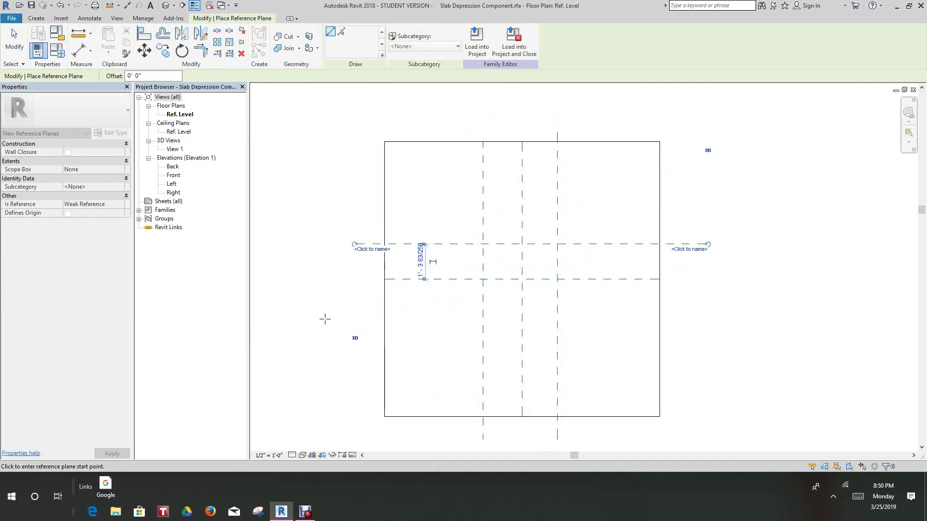
{"action": "left_click", "coordinate": [353, 314]}
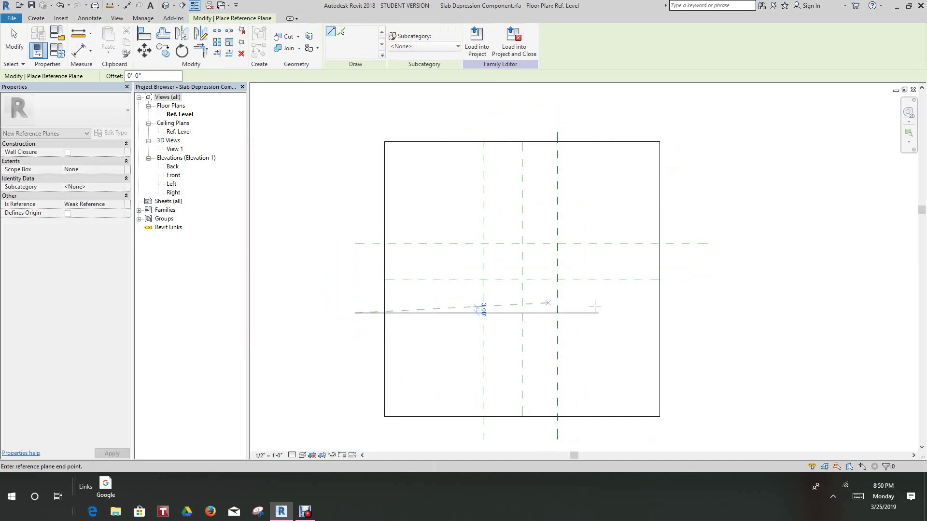
{"action": "left_click", "coordinate": [706, 314]}
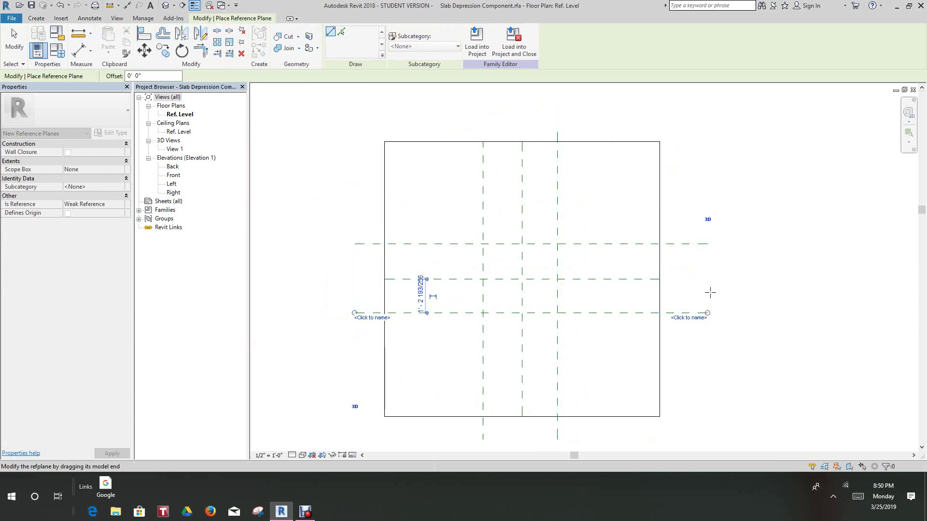
{"action": "right_click", "coordinate": [709, 292]}
{"action": "left_click", "coordinate": [729, 298]}
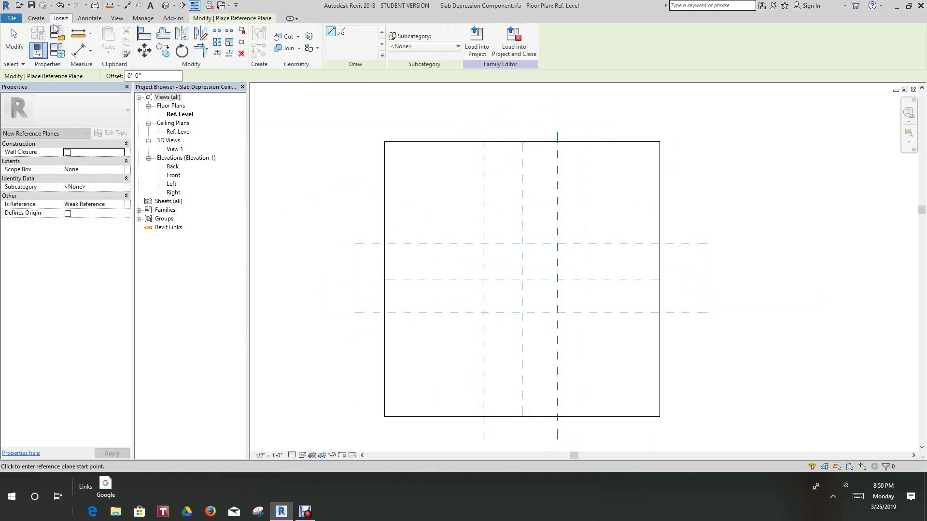
- Add an EQ aligned dimension across the two vertical planes and the centre
{"action": "key", "text": "d"}
{"action": "key", "text": "i"}
{"action": "left_click", "coordinate": [483, 211]}
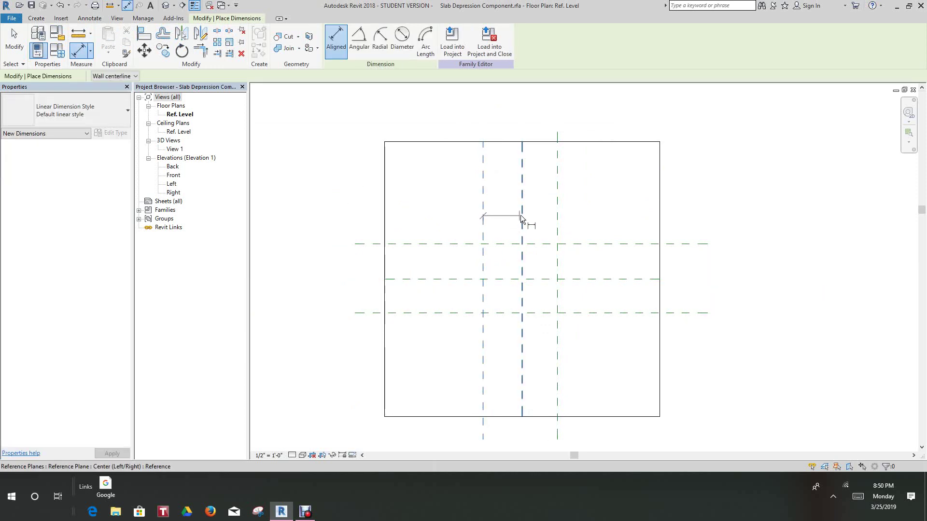
{"action": "left_click", "coordinate": [557, 216]}
{"action": "left_click", "coordinate": [591, 206]}
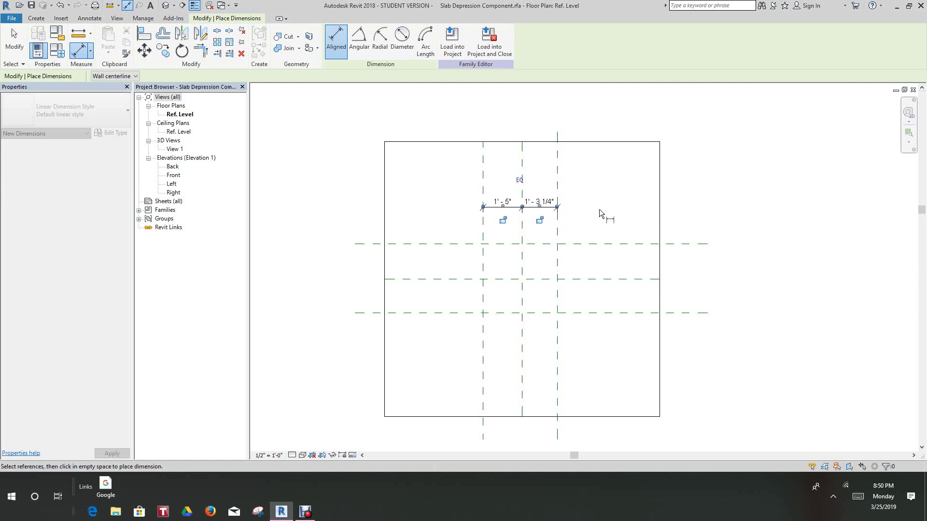
{"action": "left_click", "coordinate": [520, 179]}
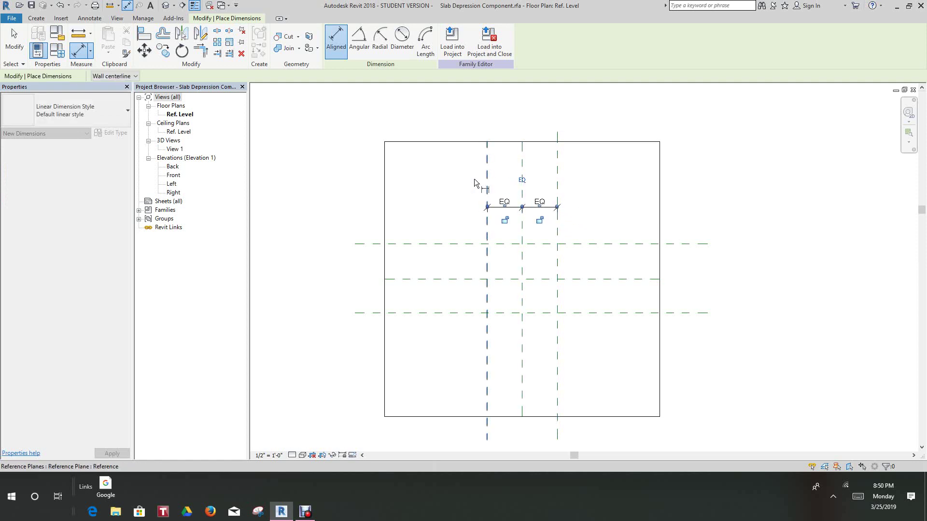
- Add an EQ dimension across the upper, centre and lower horizontal planes
{"action": "left_click", "coordinate": [442, 244]}
{"action": "left_click", "coordinate": [450, 280]}
{"action": "left_click", "coordinate": [450, 312]}
{"action": "left_click", "coordinate": [442, 338]}
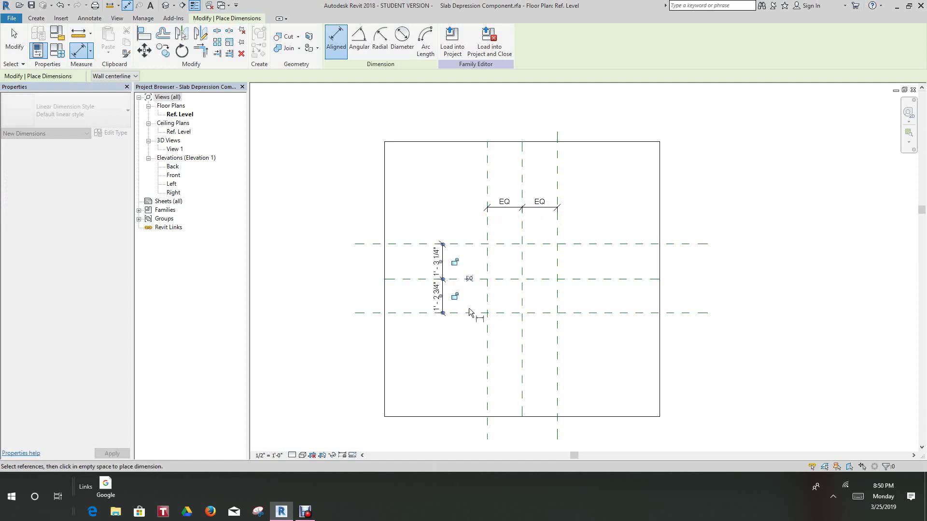
{"action": "left_click", "coordinate": [469, 279]}
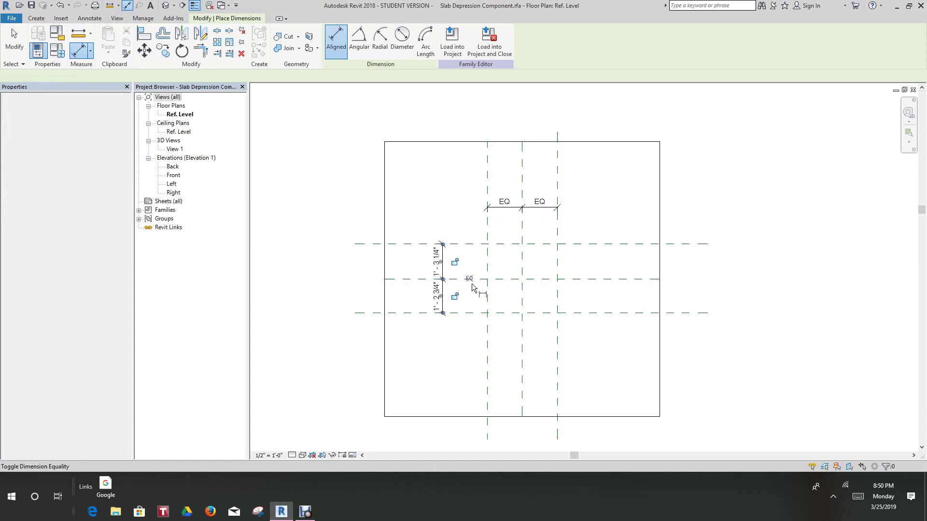
- Add overall dimensions of 2' - 6 1/2" width and 2' - 5 1/2" length
{"action": "left_click", "coordinate": [487, 171]}
{"action": "left_click", "coordinate": [556, 172]}
{"action": "left_click", "coordinate": [577, 172]}
{"action": "left_click", "coordinate": [396, 245]}
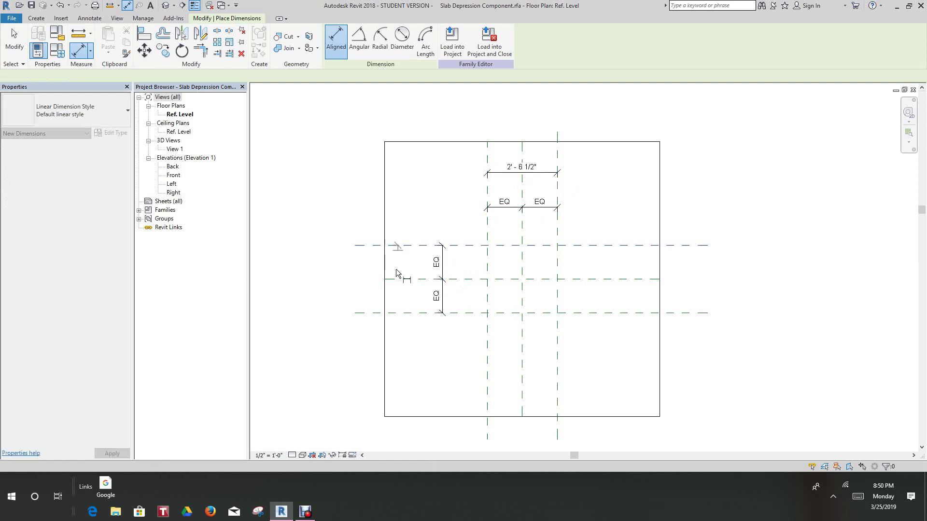
{"action": "left_click", "coordinate": [403, 313]}
{"action": "left_click", "coordinate": [401, 335]}
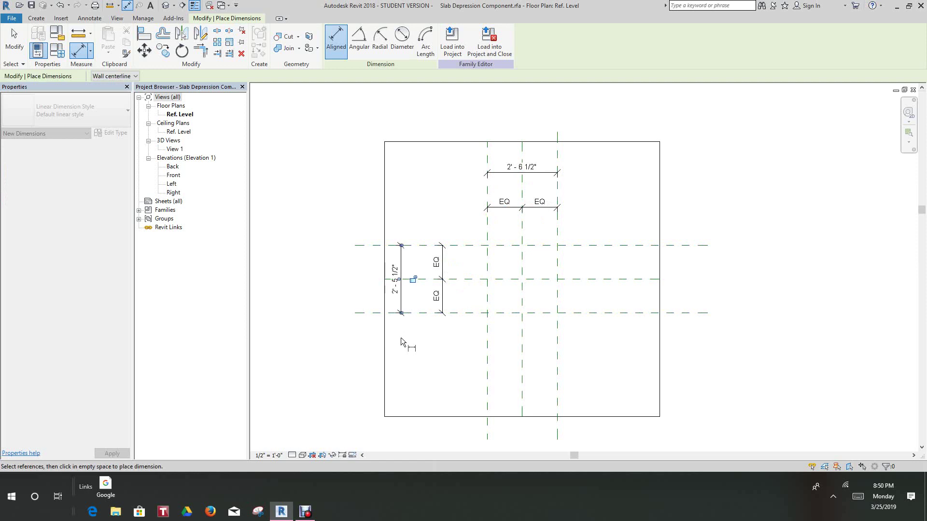
{"action": "scroll", "coordinate": [425, 182], "scroll_direction": "up", "scroll_amount": 3}
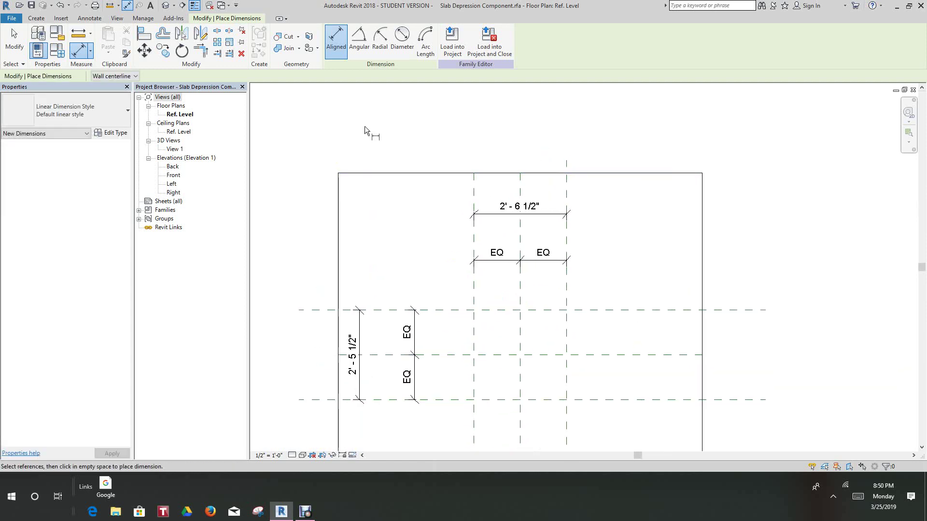
{"action": "left_click", "coordinate": [14, 40]}
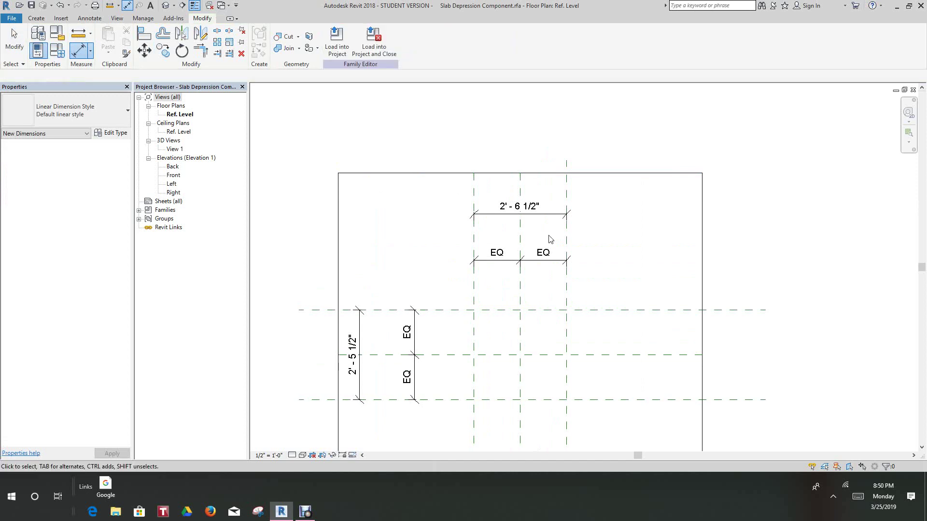
- Label the 2' - 6 1/2" dimension with instance parameter Depression Width
{"action": "left_click", "coordinate": [543, 214]}
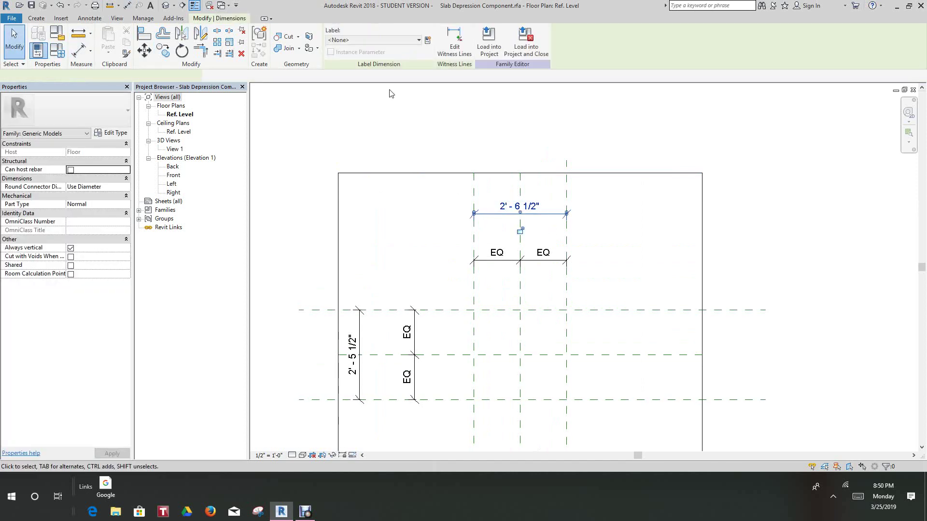
{"action": "left_click", "coordinate": [428, 41]}
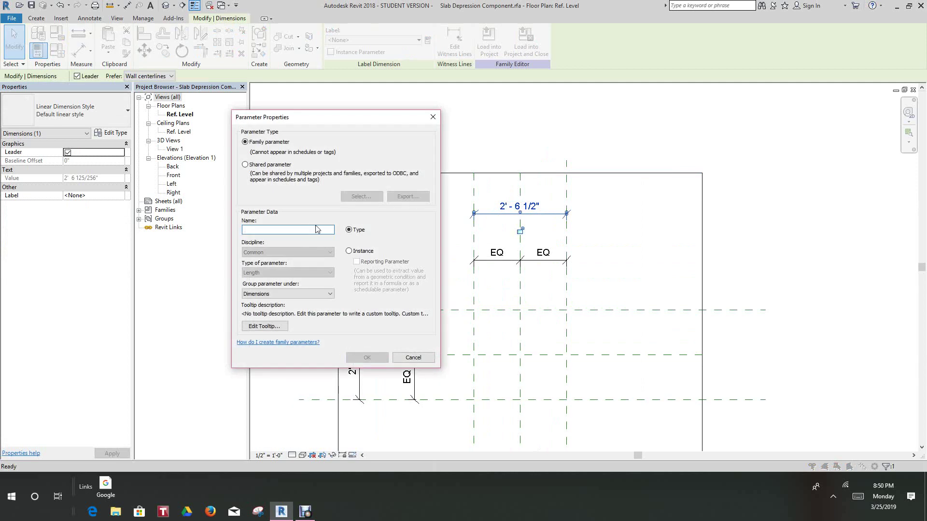
{"action": "type", "text": "Depression Width"}
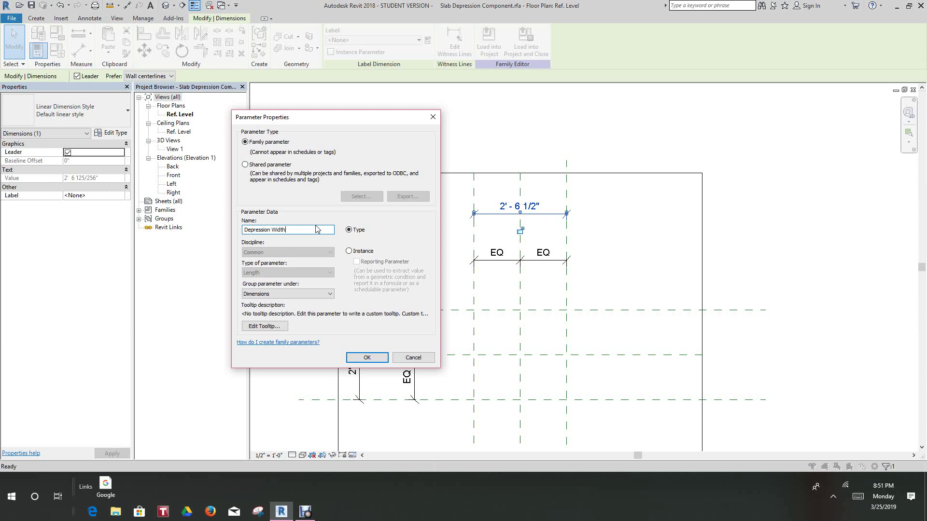
{"action": "left_click", "coordinate": [349, 251]}
{"action": "left_click", "coordinate": [366, 357]}
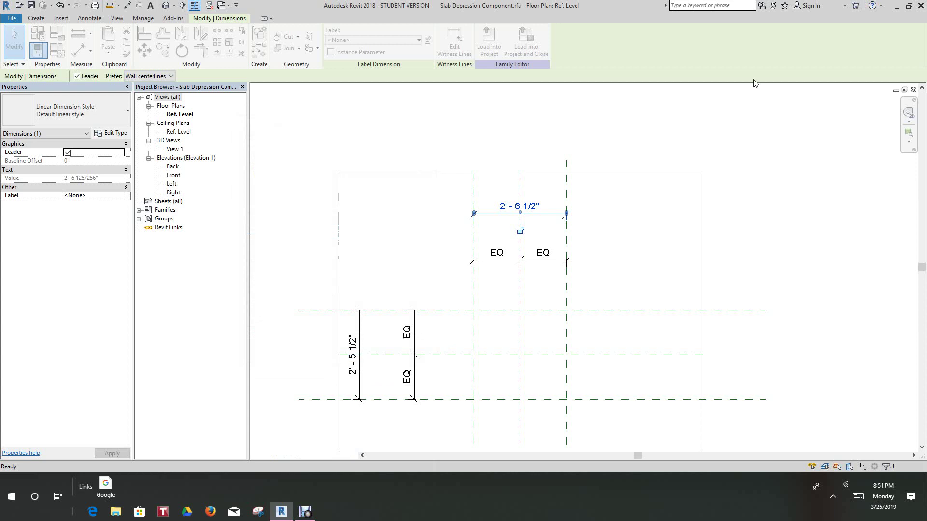
{"action": "left_click", "coordinate": [607, 129]}
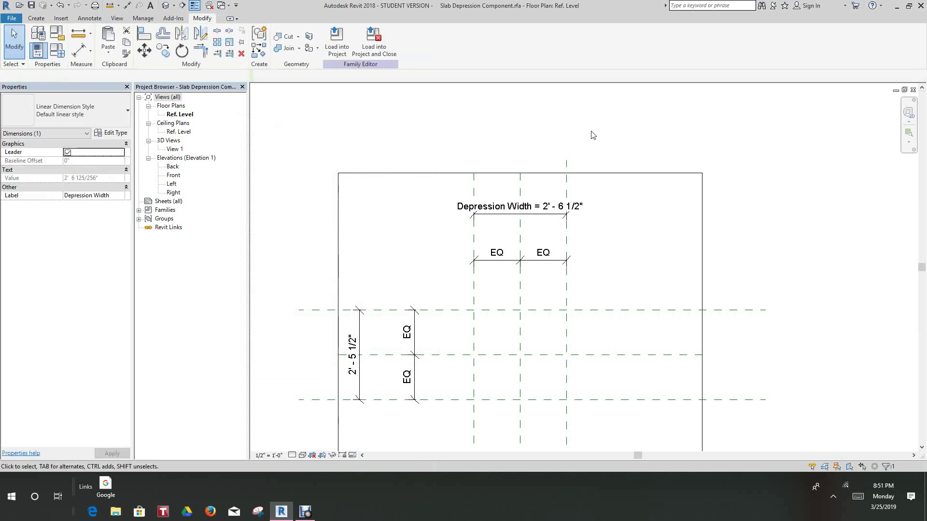
{"action": "middle_click_drag", "start_coordinate": [593, 135], "coordinate": [592, 114]}
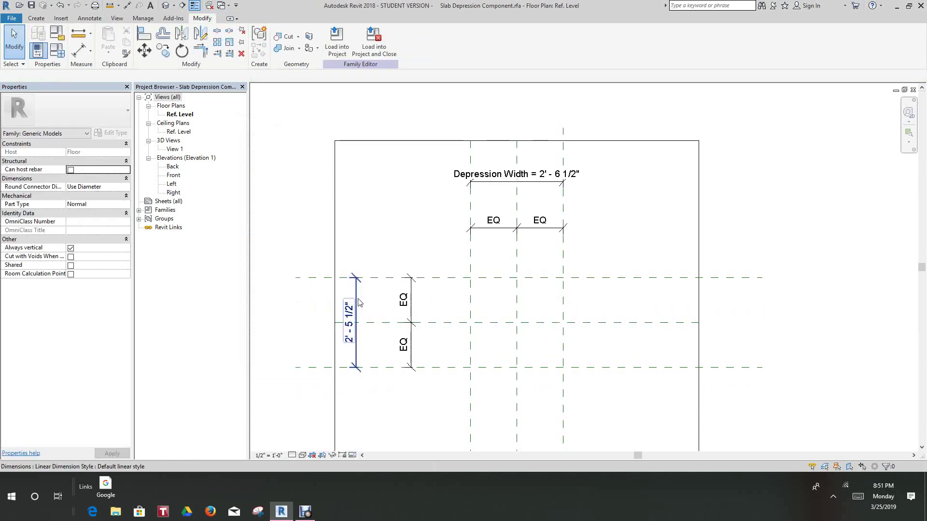
- Label the 2' - 5 1/2" dimension with instance parameter Depression Length
{"action": "left_click", "coordinate": [357, 303]}
{"action": "left_click", "coordinate": [427, 40]}
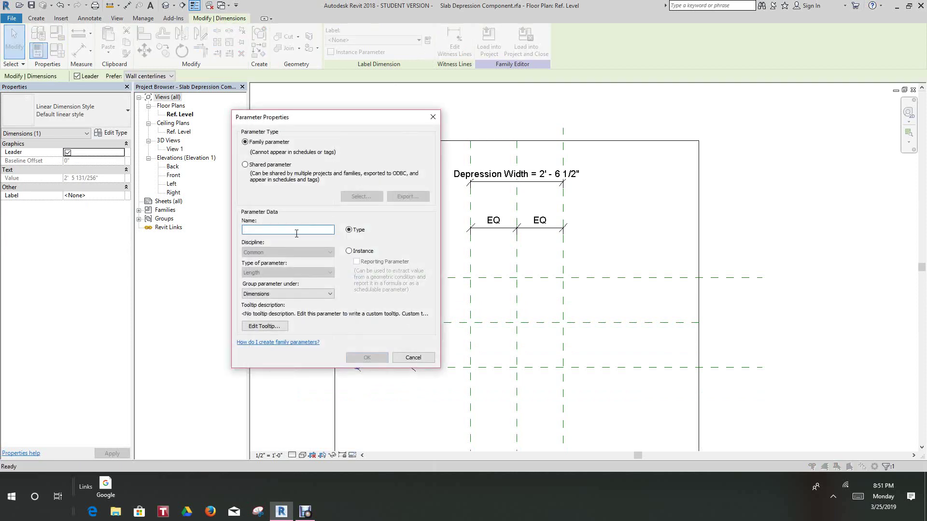
{"action": "type", "text": "Depression Length"}
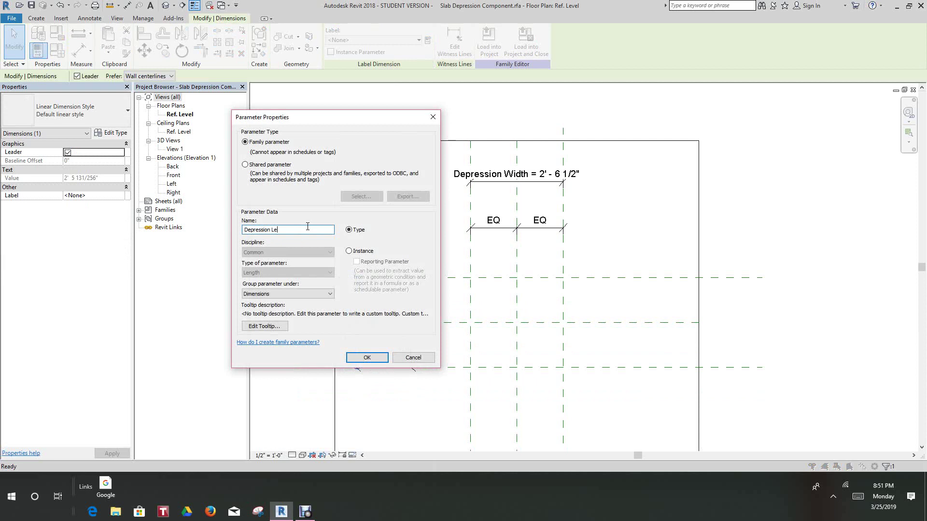
{"action": "left_click", "coordinate": [349, 251]}
{"action": "left_click", "coordinate": [367, 358]}
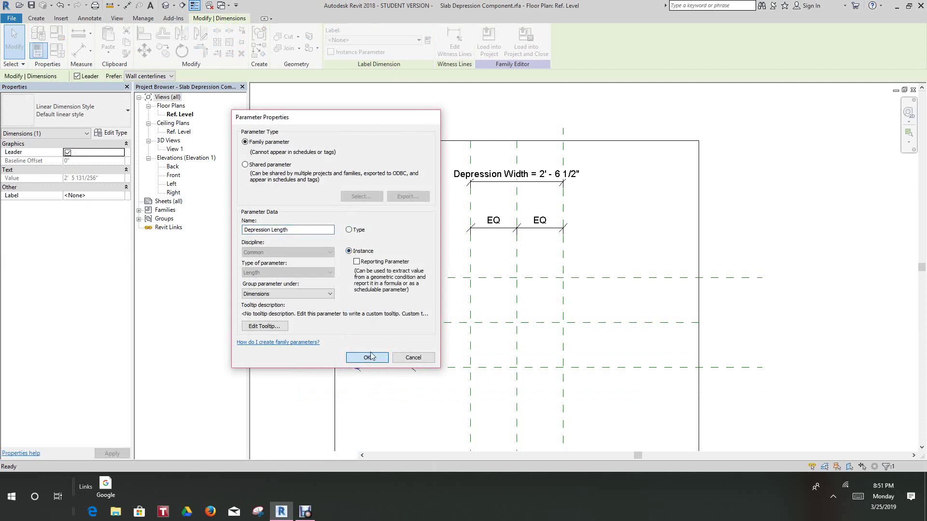
{"action": "left_click", "coordinate": [385, 212]}
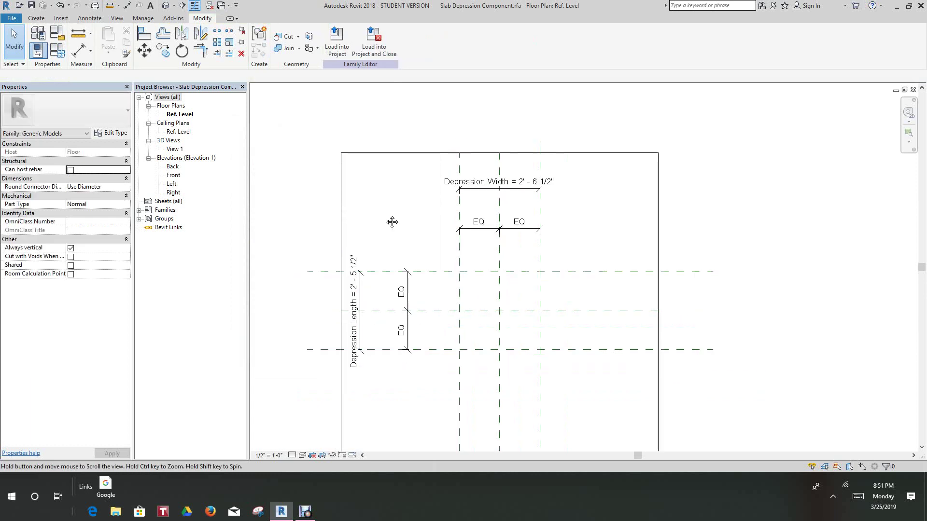
{"action": "left_click", "coordinate": [57, 51]}
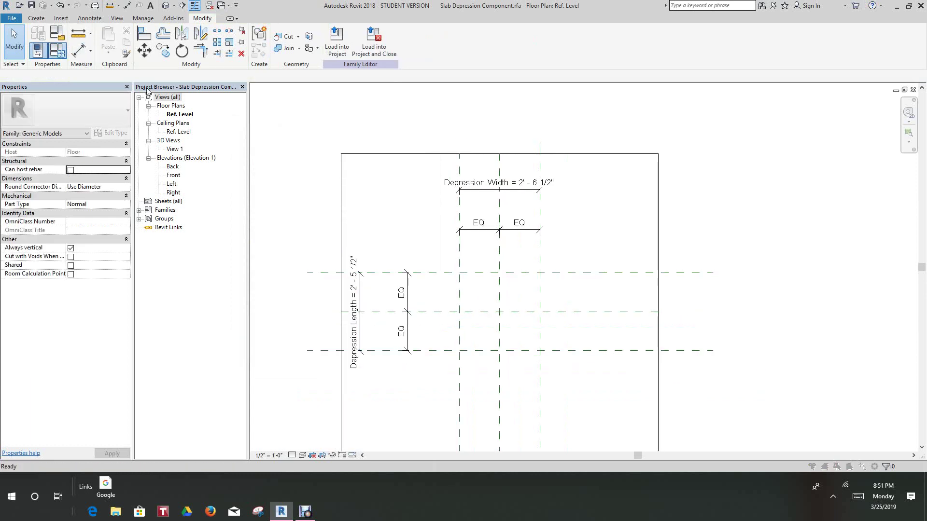
- Set Depression Length to 3' 0" and Depression Width to 4' 0", then view the Front elevation
{"action": "left_click_drag", "start_coordinate": [326, 160], "coordinate": [280, 159]}
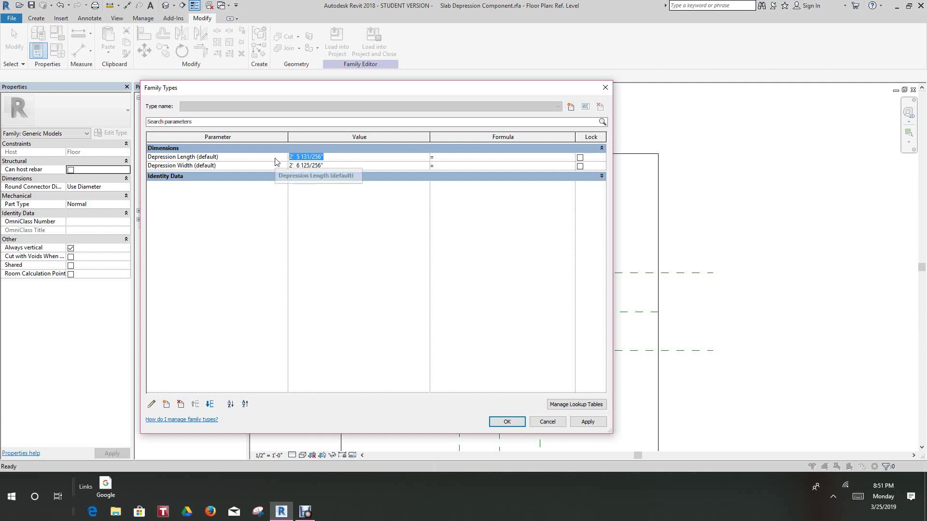
{"action": "type", "text": "3"}
{"action": "left_click", "coordinate": [325, 166]}
{"action": "left_click_drag", "start_coordinate": [321, 167], "coordinate": [274, 170]}
{"action": "type", "text": "4"}
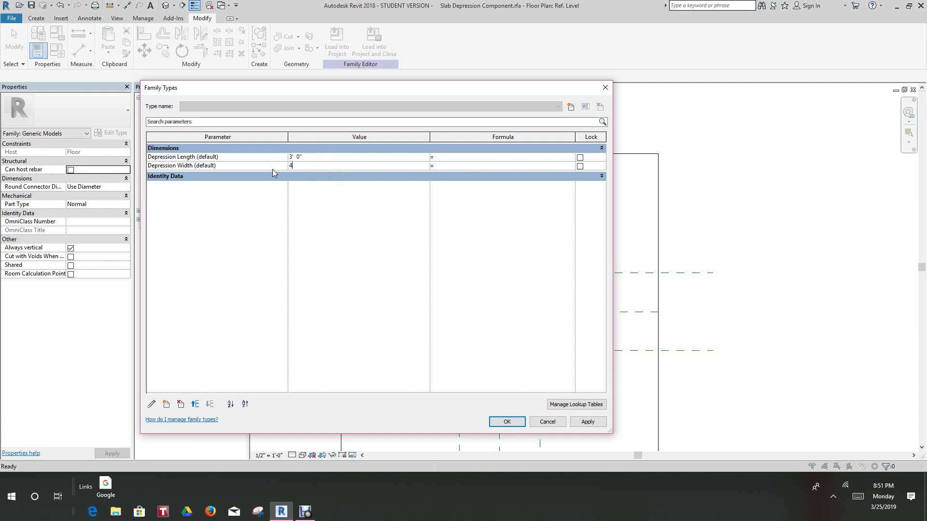
{"action": "left_click", "coordinate": [588, 422]}
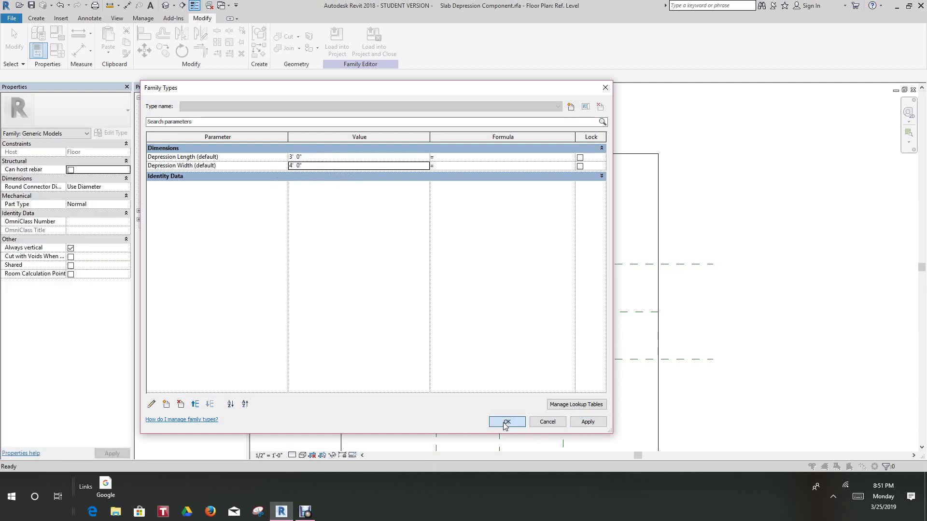
{"action": "left_click", "coordinate": [506, 422]}
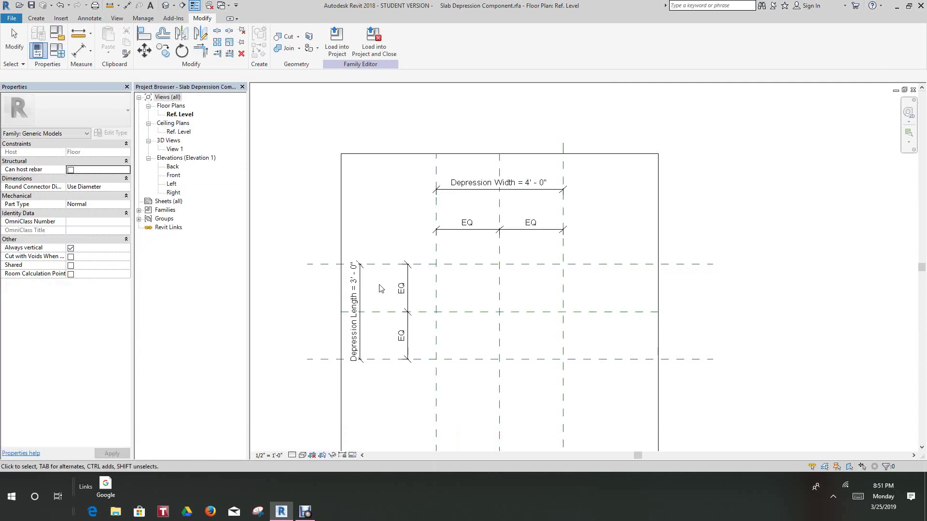
{"action": "scroll", "coordinate": [488, 325], "scroll_direction": "down", "scroll_amount": 1}
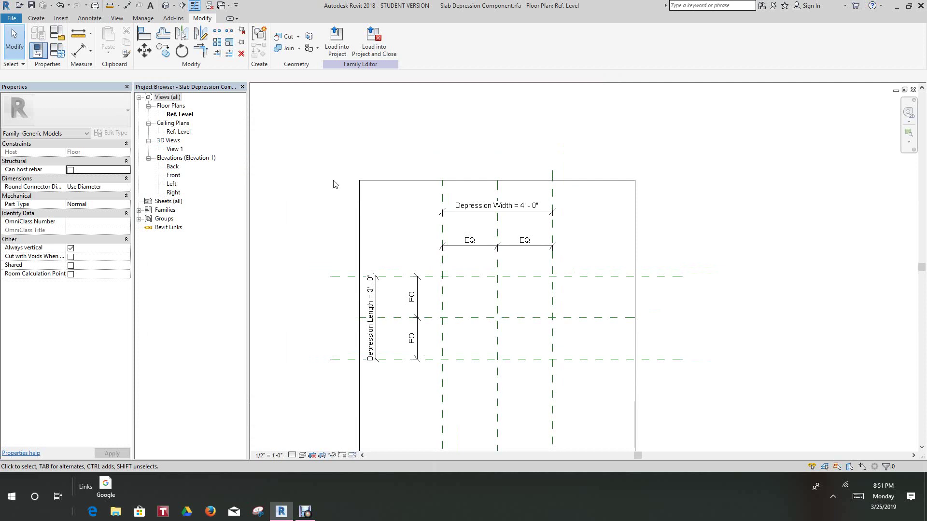
{"action": "double_click", "coordinate": [175, 176]}
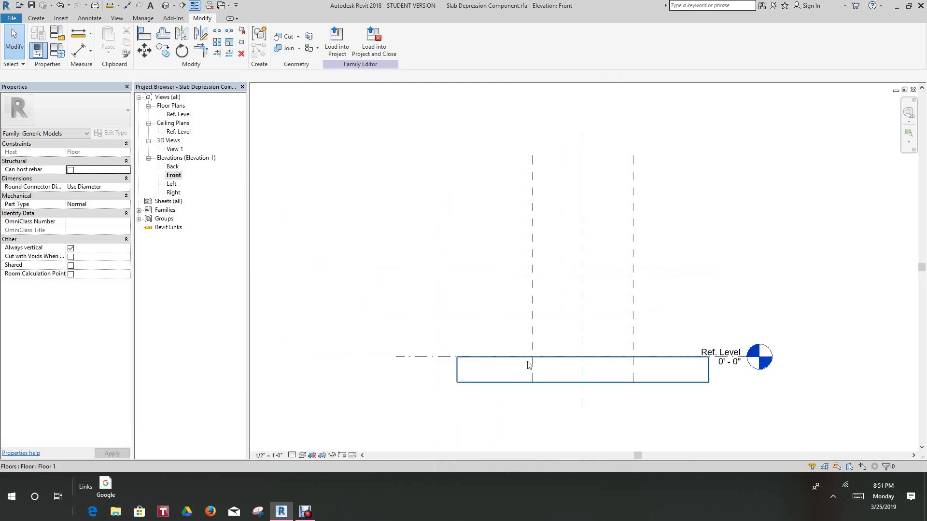
- Draw a horizontal reference plane (RP) just below Ref. Level across the slab
{"action": "middle_click_drag", "start_coordinate": [528, 366], "coordinate": [474, 300]}
{"action": "scroll", "coordinate": [469, 309], "scroll_direction": "up", "scroll_amount": 2}
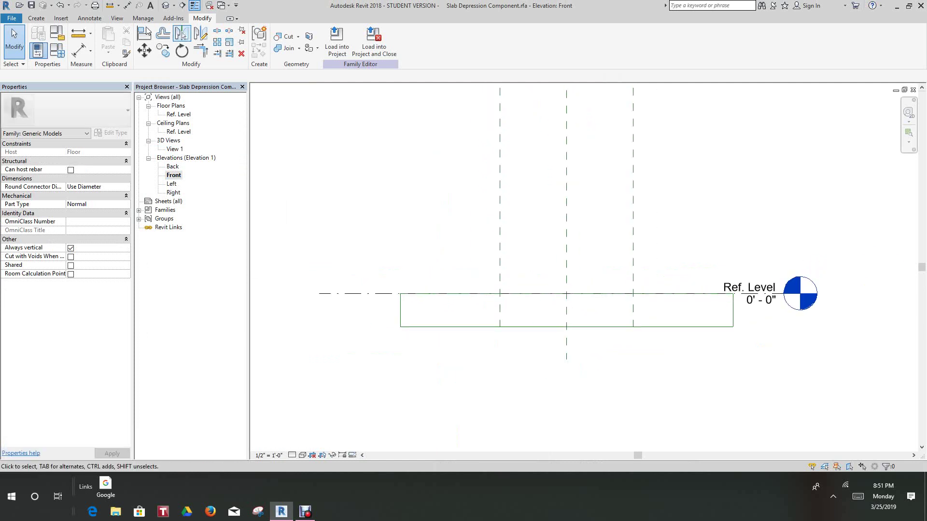
{"action": "left_click", "coordinate": [37, 20]}
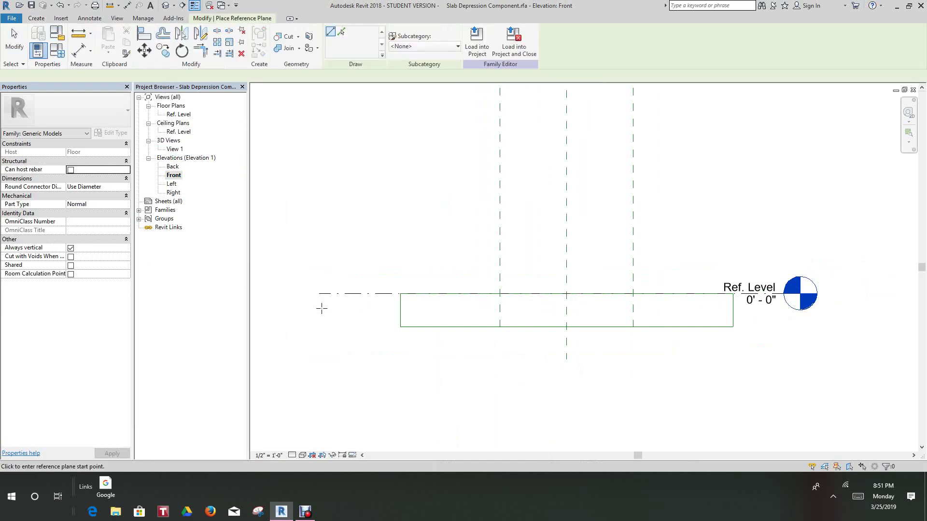
{"action": "key", "text": "r"}
{"action": "key", "text": "p"}
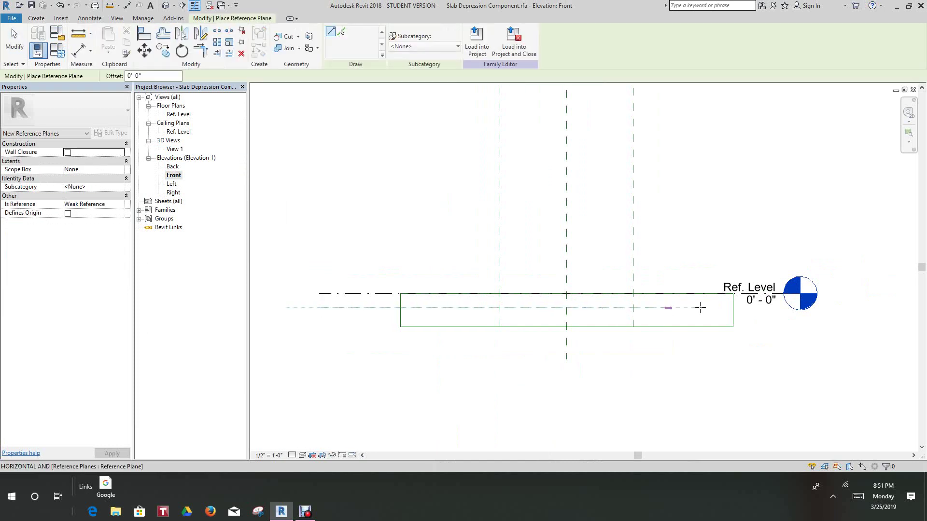
{"action": "left_click", "coordinate": [751, 308]}
{"action": "right_click", "coordinate": [761, 320]}
{"action": "left_click", "coordinate": [783, 327]}
{"action": "scroll", "coordinate": [316, 332], "scroll_direction": "down", "scroll_amount": 1}
{"action": "key", "text": "Escape"}
{"action": "key", "text": "Escape"}
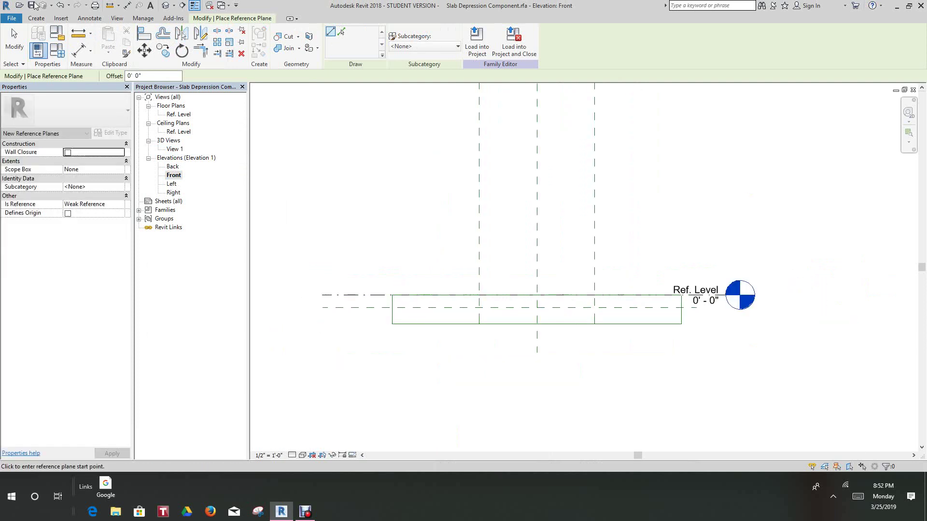
{"action": "left_click", "coordinate": [79, 50]}
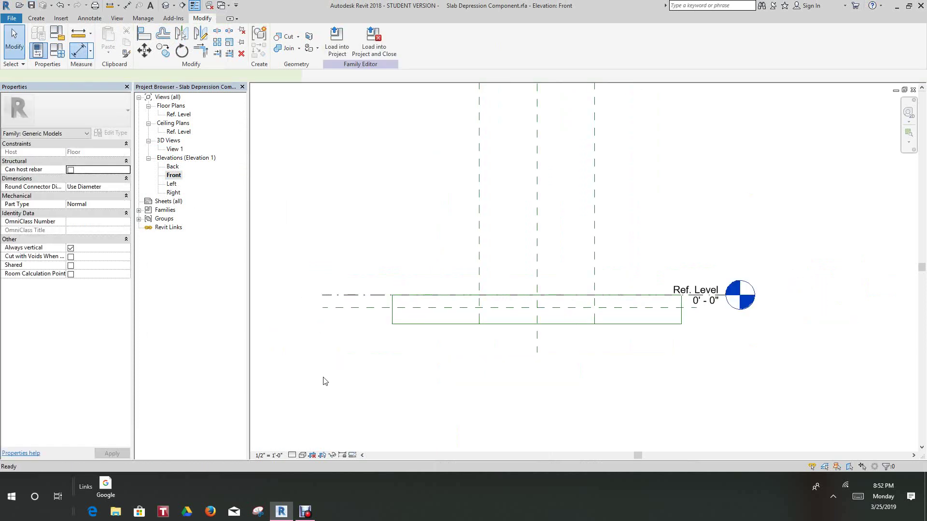
{"action": "scroll", "coordinate": [377, 311], "scroll_direction": "up", "scroll_amount": 2}
- Dimension from Ref. Level to the new plane, reading 0' - 5 7/32"
{"action": "left_click", "coordinate": [354, 275]}
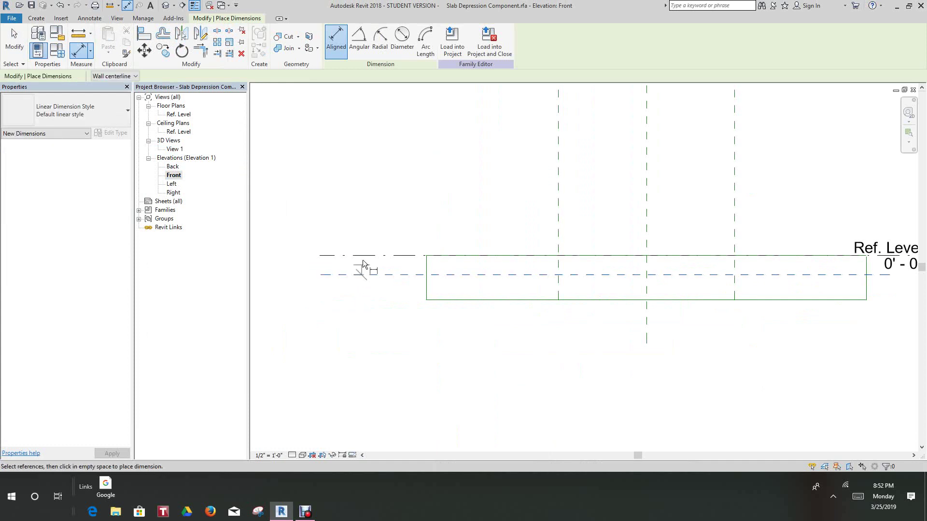
{"action": "left_click", "coordinate": [362, 257]}
{"action": "left_click", "coordinate": [348, 208]}
{"action": "left_click", "coordinate": [13, 41]}
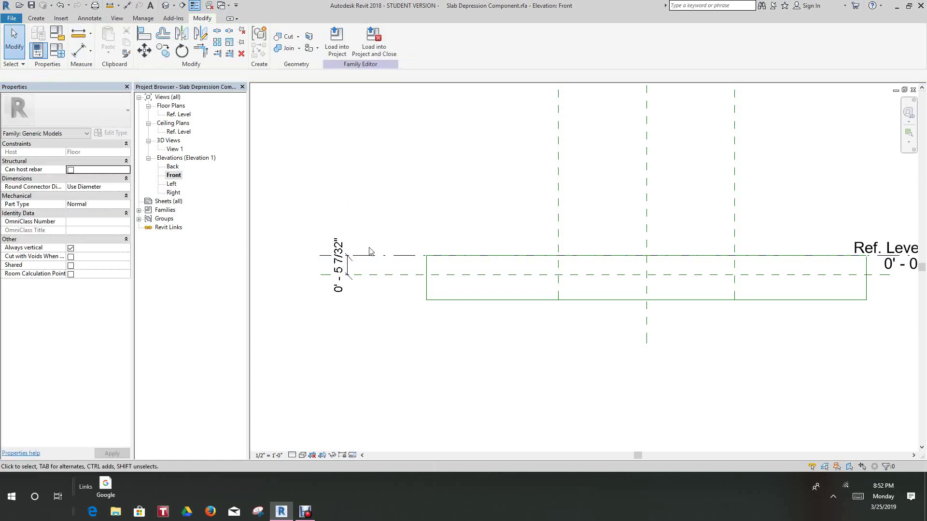
{"action": "scroll", "coordinate": [377, 256], "scroll_direction": "up", "scroll_amount": 4}
- Label the depth dimension with a new instance parameter Depression Depth
{"action": "left_click", "coordinate": [333, 287]}
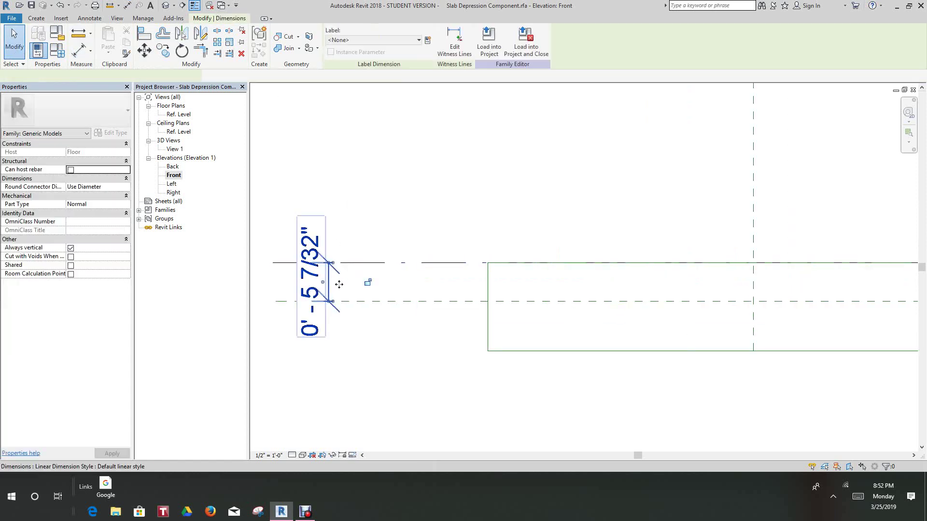
{"action": "left_click", "coordinate": [428, 40]}
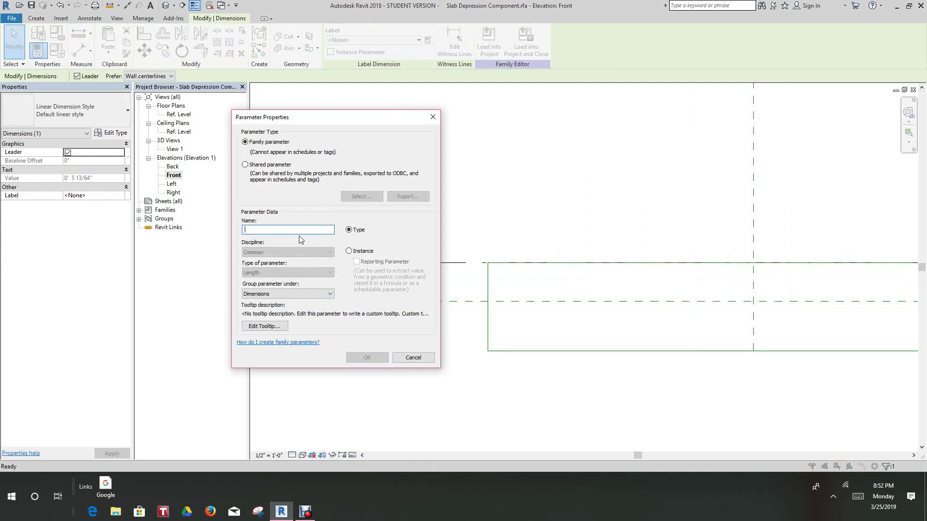
{"action": "type", "text": "epression Depth"}
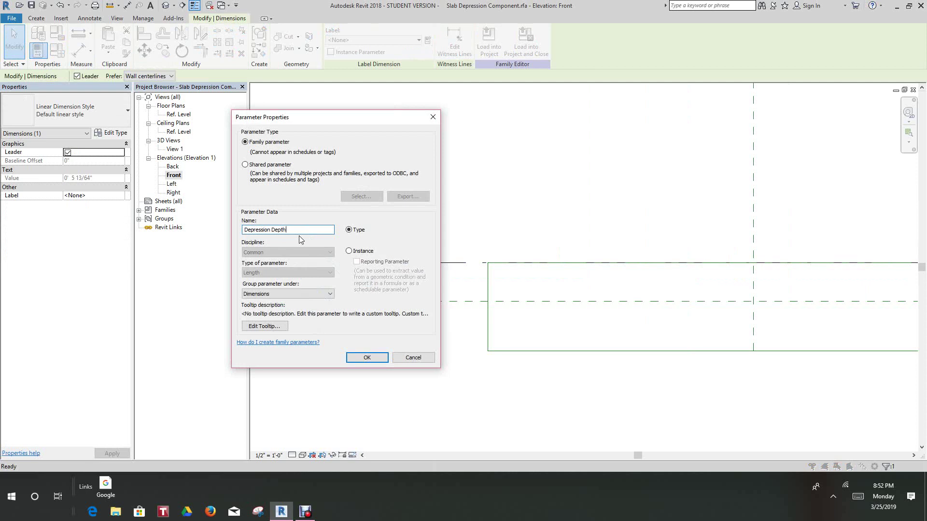
{"action": "left_click", "coordinate": [349, 251]}
{"action": "left_click", "coordinate": [366, 357]}
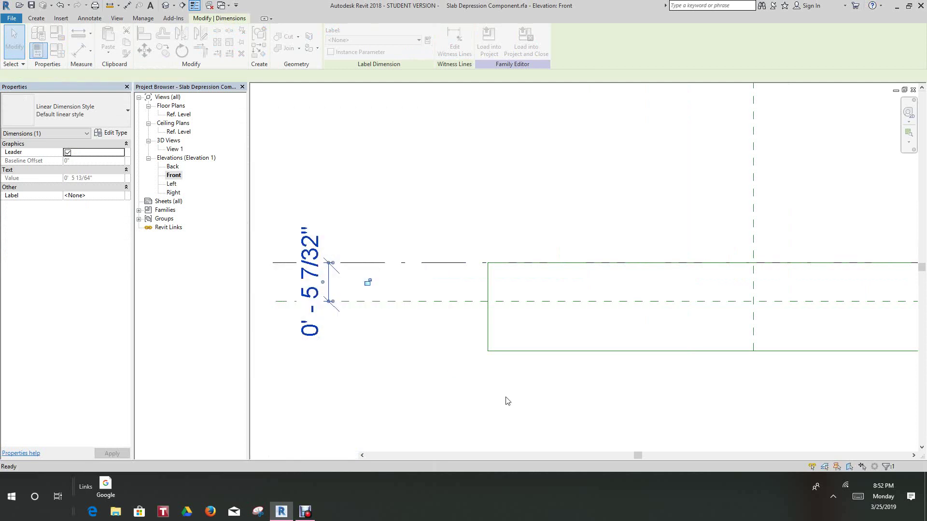
{"action": "scroll", "coordinate": [396, 330], "scroll_direction": "down", "scroll_amount": 2}
{"action": "scroll", "coordinate": [382, 314], "scroll_direction": "up", "scroll_amount": 1}
{"action": "scroll", "coordinate": [367, 309], "scroll_direction": "down", "scroll_amount": 2}
{"action": "key", "text": "Escape"}
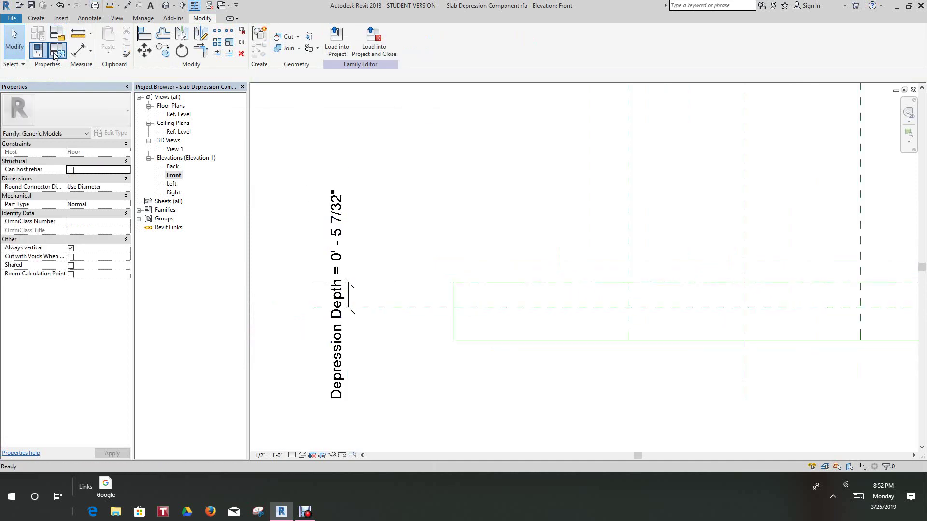
- Set the Depression Depth value to 0' 3" in Family Types and apply it
{"action": "left_click", "coordinate": [55, 54]}
{"action": "left_click", "coordinate": [323, 158]}
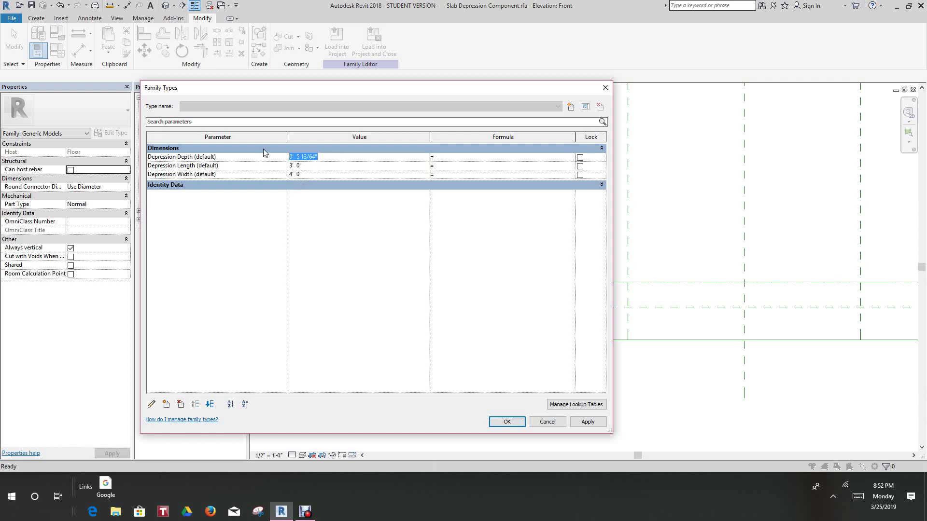
{"action": "type", "text": "6"}
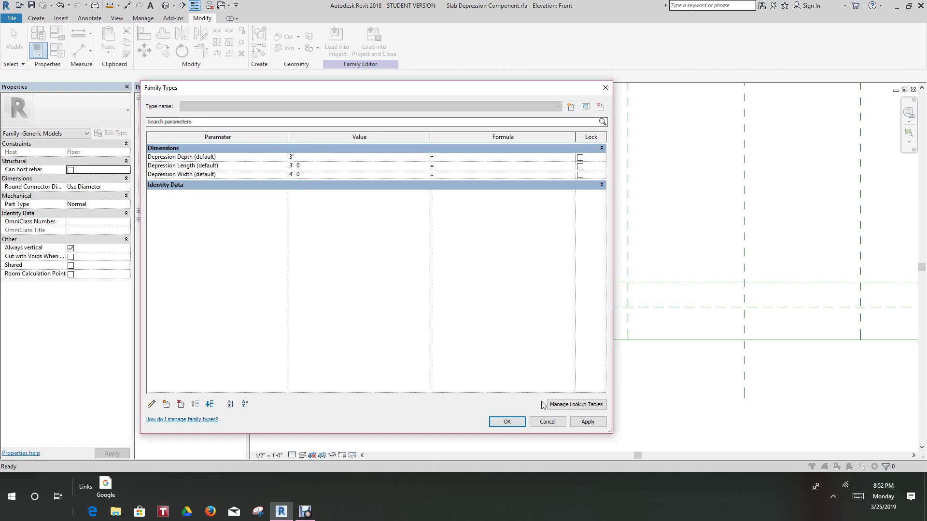
{"action": "left_click", "coordinate": [588, 423]}
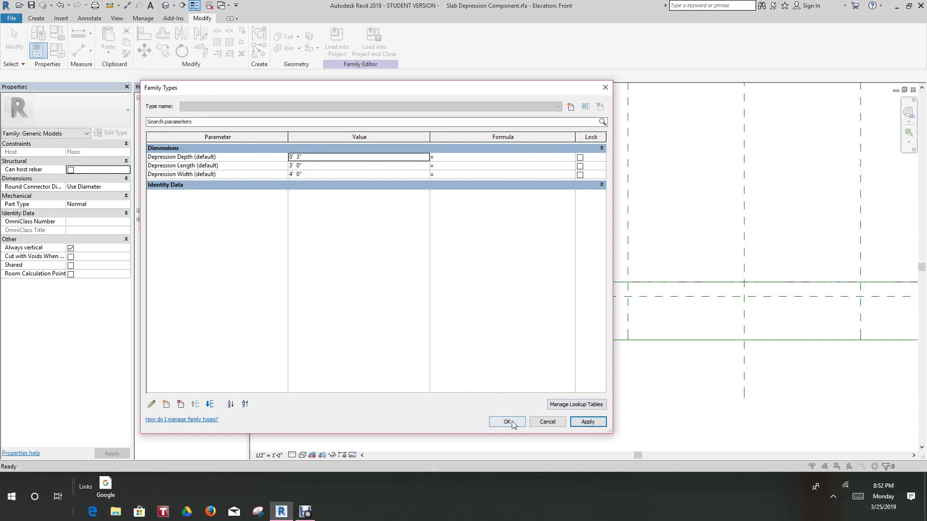
{"action": "left_click", "coordinate": [523, 422]}
{"action": "scroll", "coordinate": [430, 309], "scroll_direction": "down", "scroll_amount": 3}
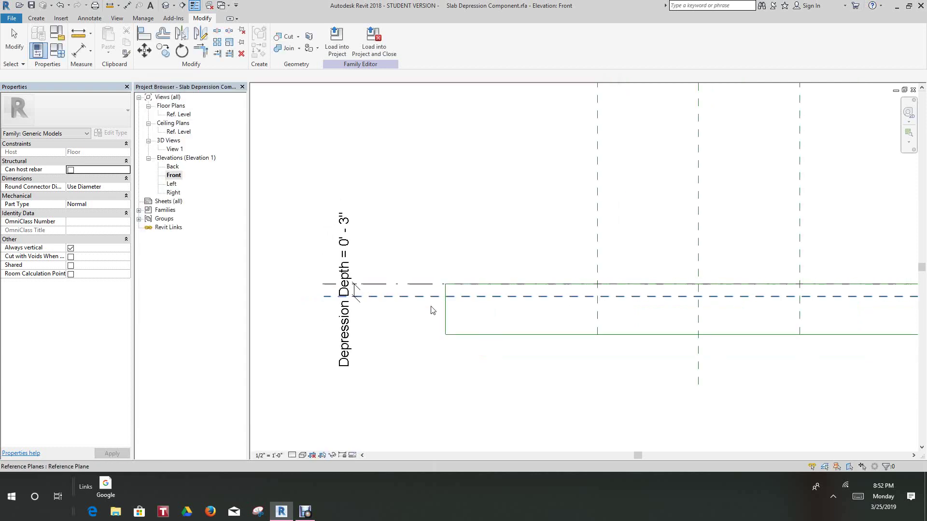
{"action": "scroll", "coordinate": [507, 314], "scroll_direction": "down", "scroll_amount": 2}
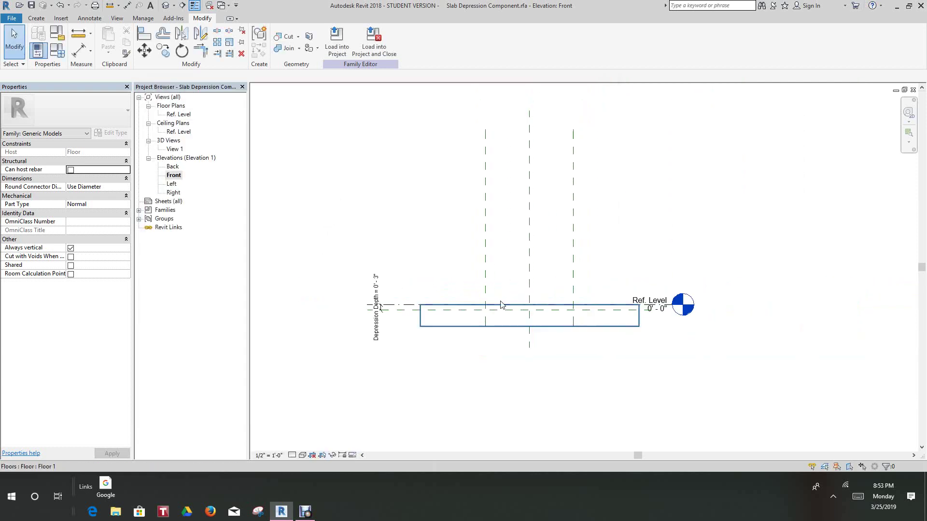
- Start a void extrusion in the Ref. Level floor plan
{"action": "double_click", "coordinate": [177, 115]}
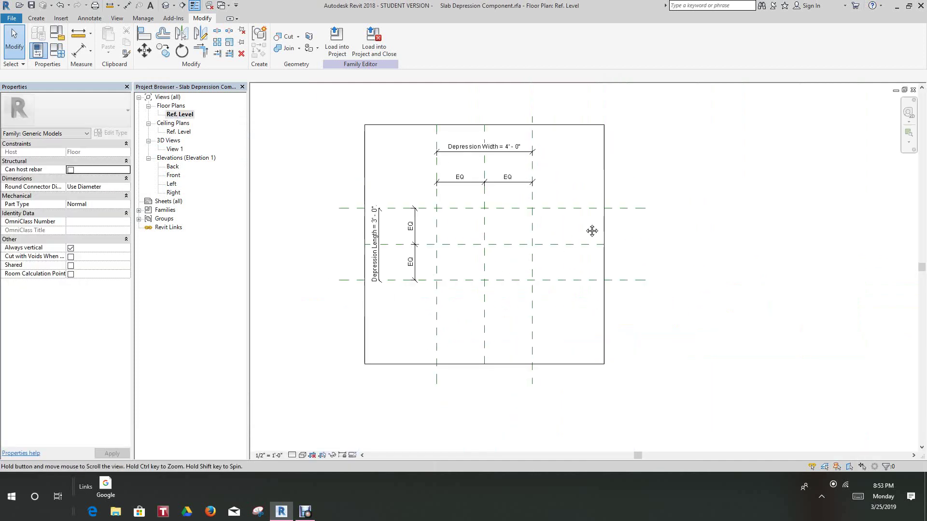
{"action": "scroll", "coordinate": [531, 227], "scroll_direction": "up", "scroll_amount": 2}
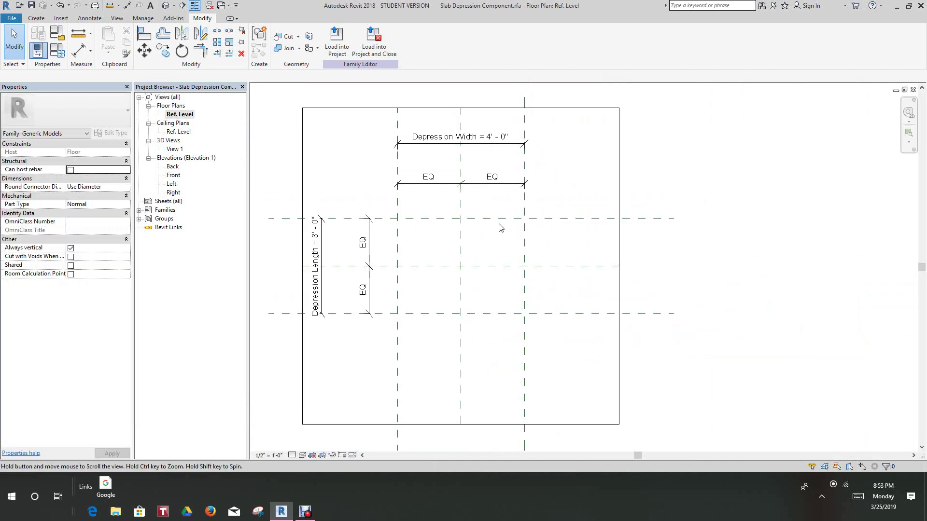
{"action": "left_click", "coordinate": [36, 18]}
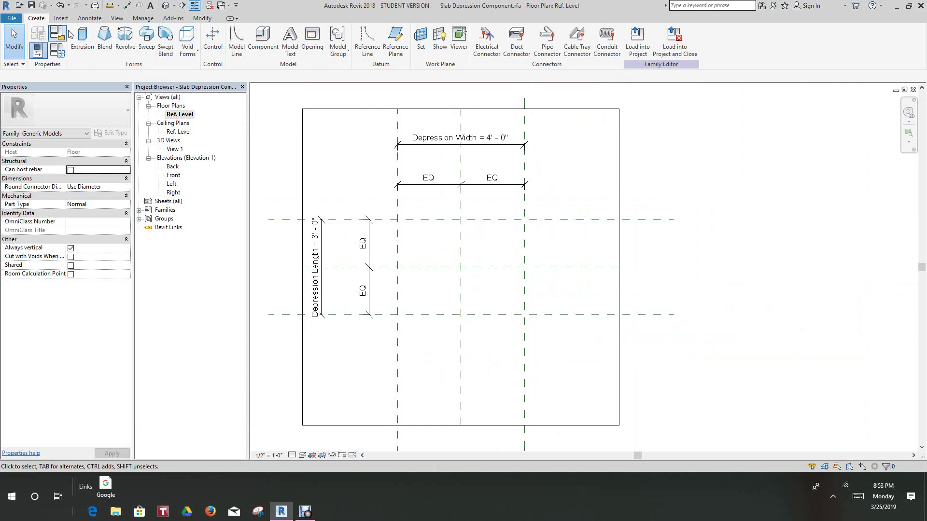
{"action": "left_click", "coordinate": [189, 46]}
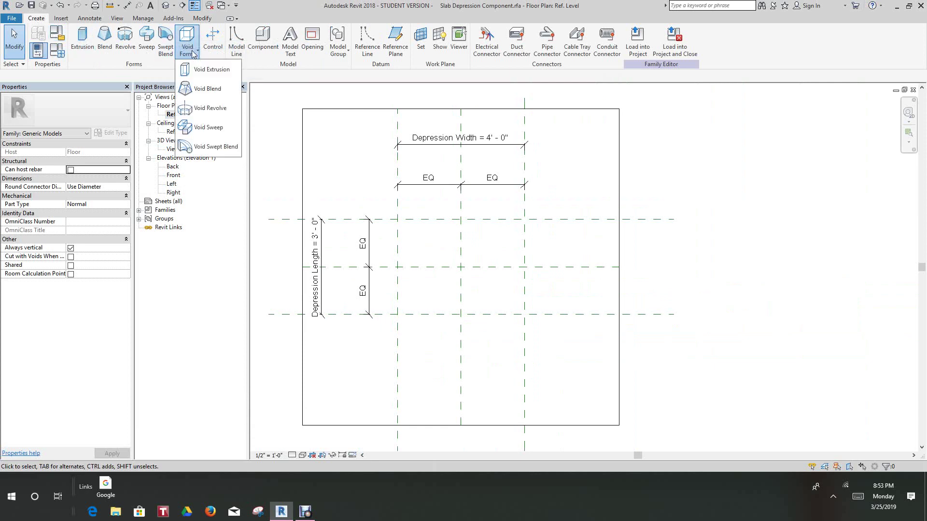
{"action": "left_click", "coordinate": [200, 71]}
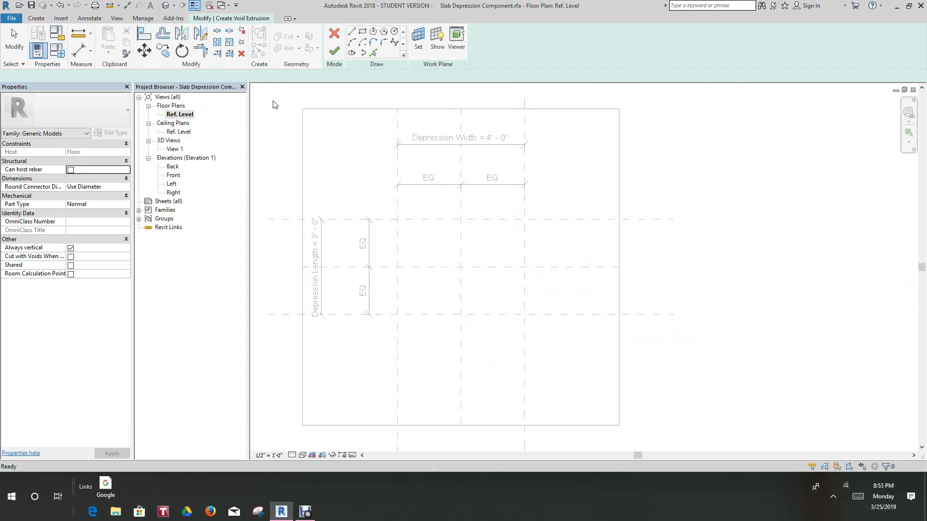
- Sketch the void by picking the four depression reference planes
{"action": "left_click", "coordinate": [373, 53]}
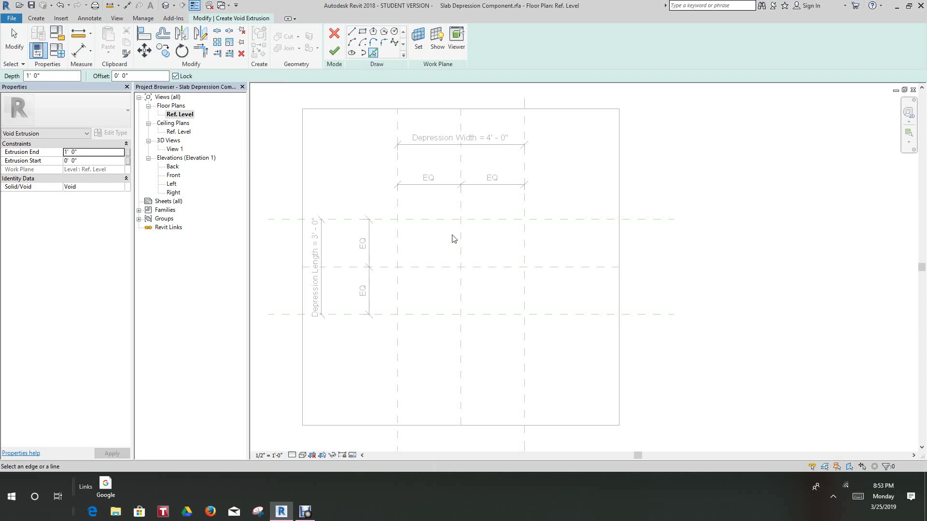
{"action": "left_click", "coordinate": [427, 219]}
{"action": "left_click", "coordinate": [397, 244]}
{"action": "left_click", "coordinate": [441, 315]}
{"action": "left_click", "coordinate": [524, 290]}
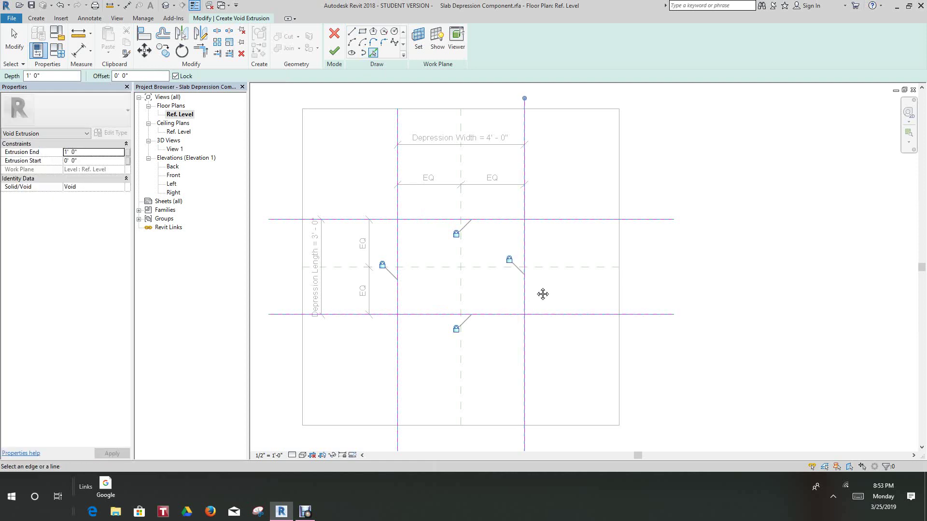
{"action": "scroll", "coordinate": [434, 248], "scroll_direction": "up", "scroll_amount": 3}
{"action": "middle_click_drag", "start_coordinate": [434, 247], "coordinate": [440, 240]}
{"action": "scroll", "coordinate": [420, 245], "scroll_direction": "down", "scroll_amount": 2}
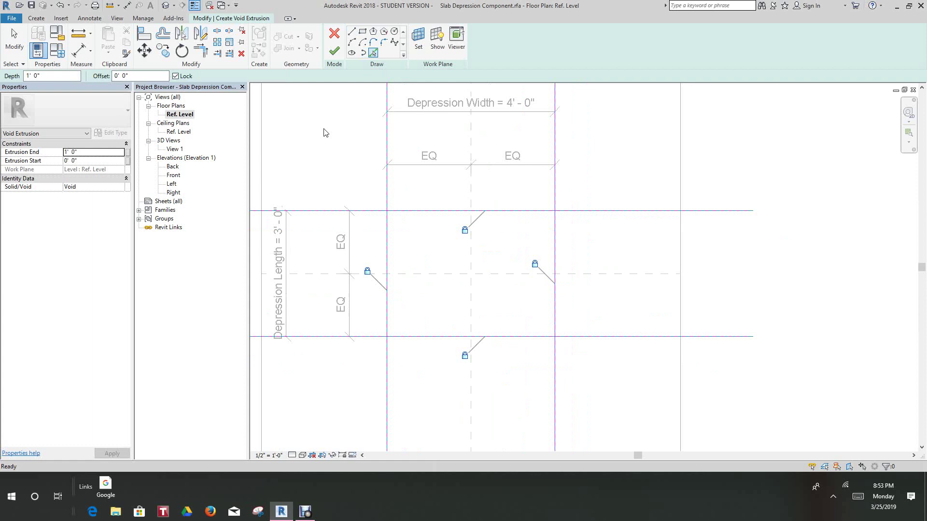
- Trim the four sketch lines into a closed rectangle and finish the void extrusion
{"action": "left_click", "coordinate": [202, 50]}
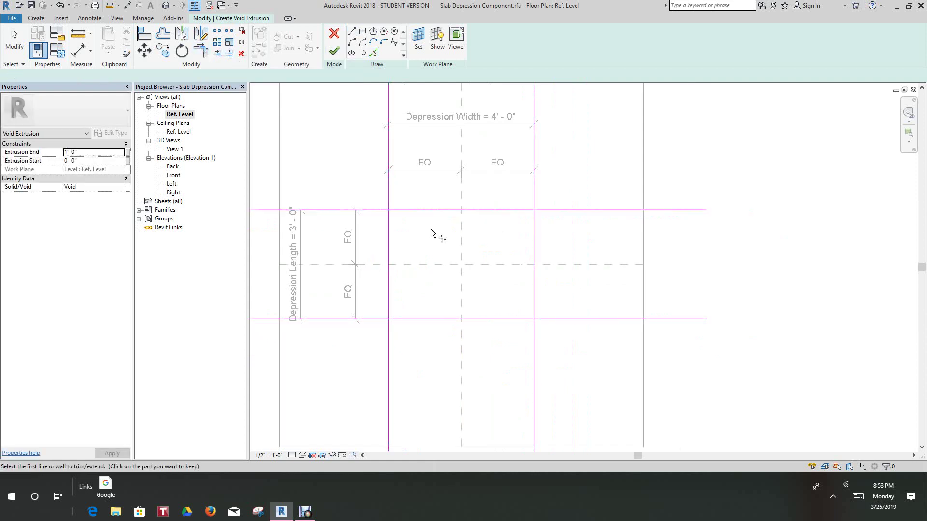
{"action": "left_click", "coordinate": [422, 211]}
{"action": "left_click", "coordinate": [389, 228]}
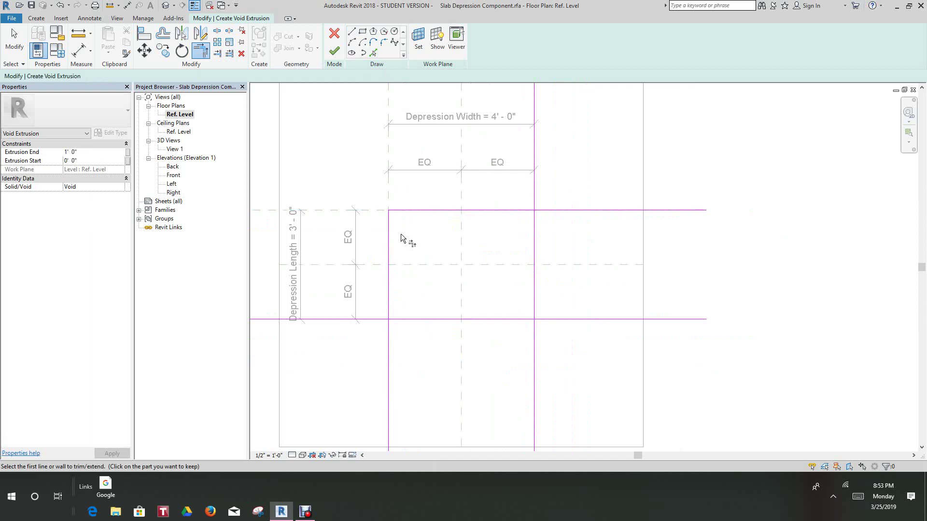
{"action": "left_click", "coordinate": [390, 300]}
{"action": "left_click", "coordinate": [413, 317]}
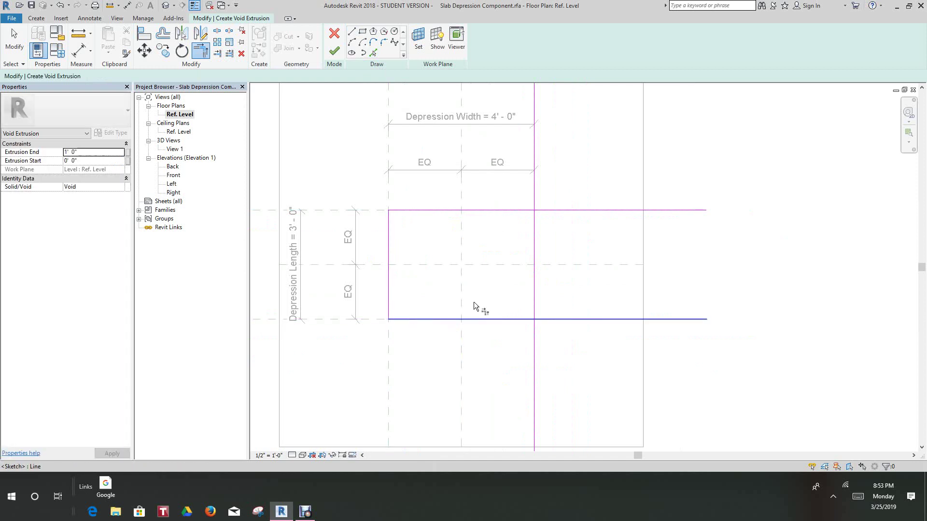
{"action": "left_click", "coordinate": [535, 277]}
{"action": "left_click", "coordinate": [515, 318]}
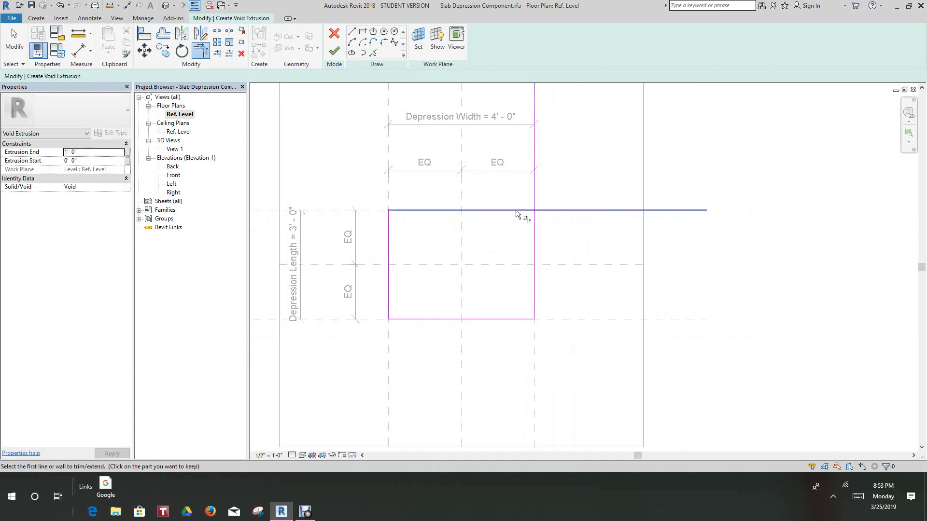
{"action": "left_click", "coordinate": [520, 213]}
{"action": "left_click", "coordinate": [534, 227]}
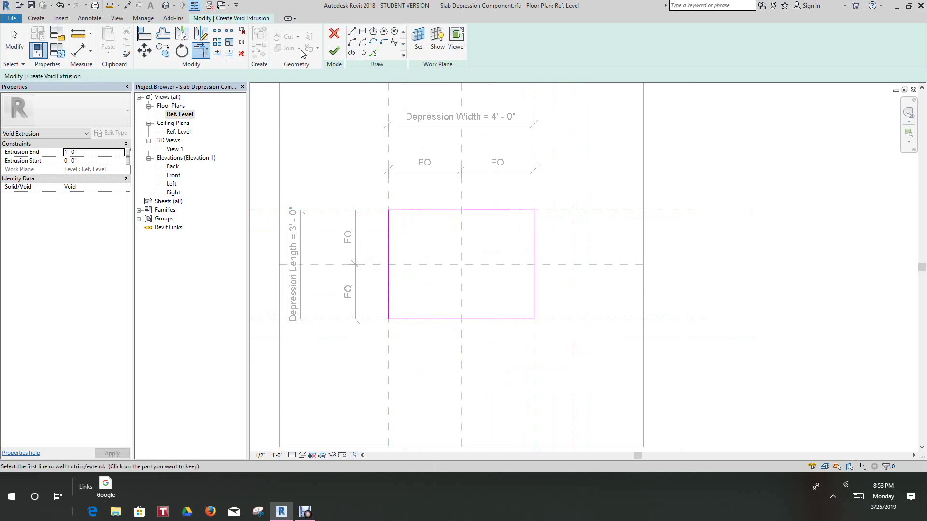
{"action": "left_click", "coordinate": [334, 51]}
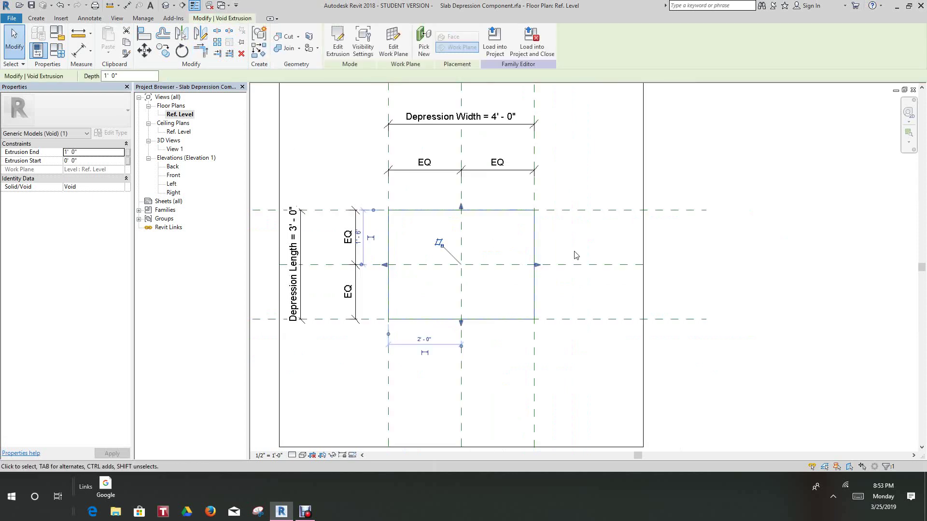
- Open the Front elevation view of the depression family
{"action": "scroll", "coordinate": [566, 266], "scroll_direction": "down", "scroll_amount": 2}
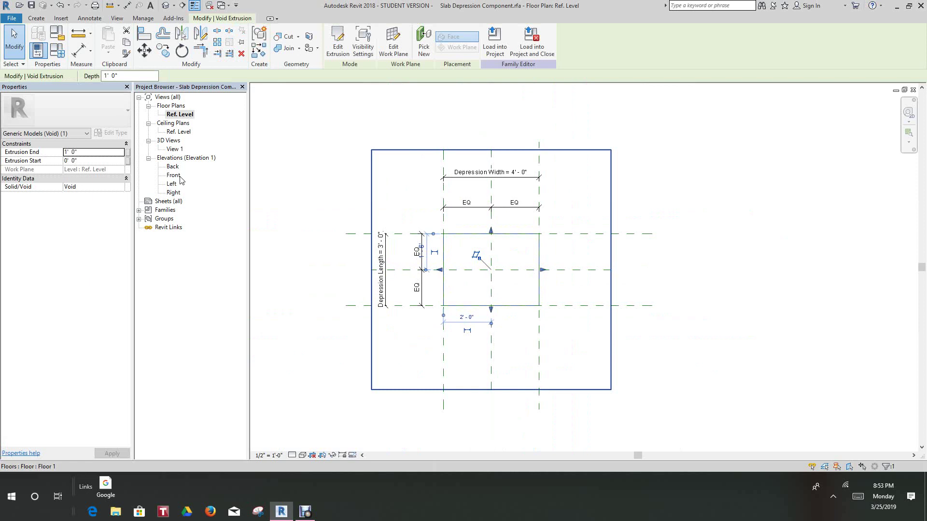
{"action": "double_click", "coordinate": [177, 176]}
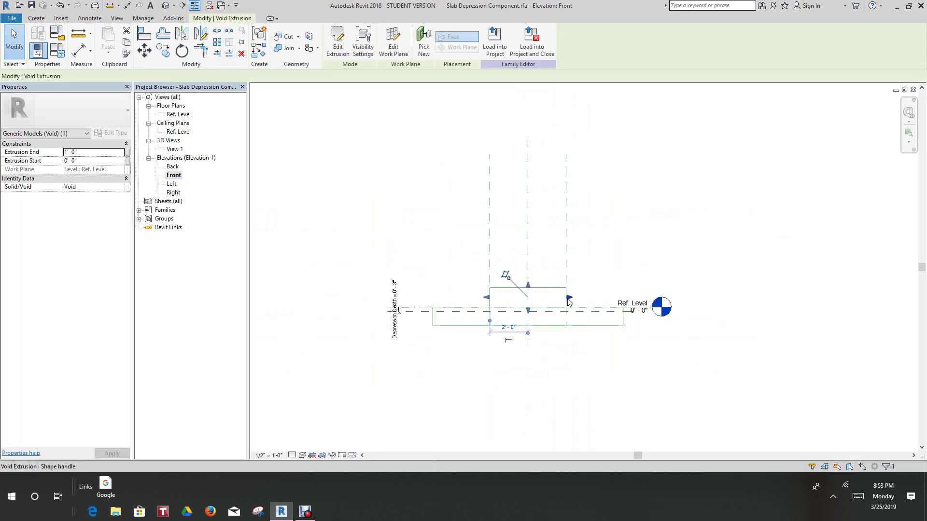
{"action": "scroll", "coordinate": [542, 303], "scroll_direction": "up", "scroll_amount": 3}
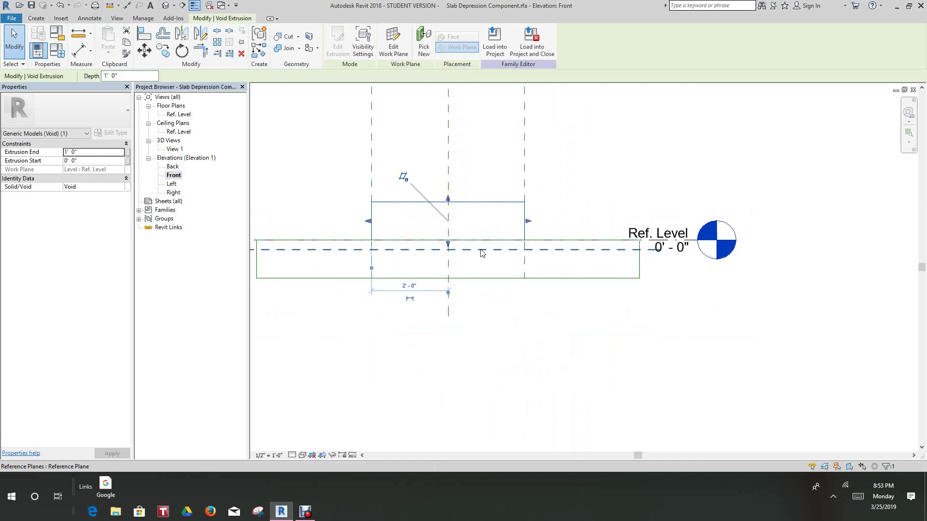
{"action": "scroll", "coordinate": [483, 252], "scroll_direction": "down", "scroll_amount": 1}
- Align the void's top edge to Ref. Level, lock it, and switch to the default 3D view
{"action": "left_click", "coordinate": [150, 35]}
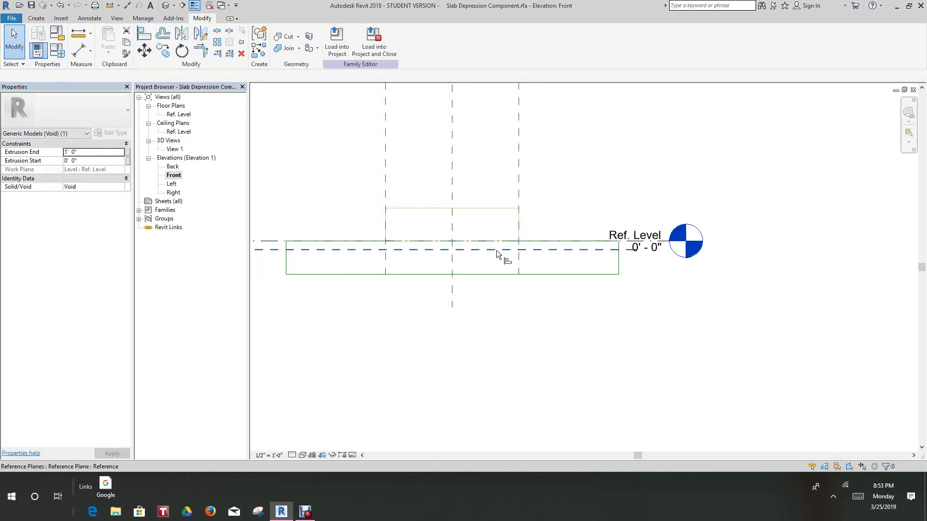
{"action": "left_click", "coordinate": [491, 208]}
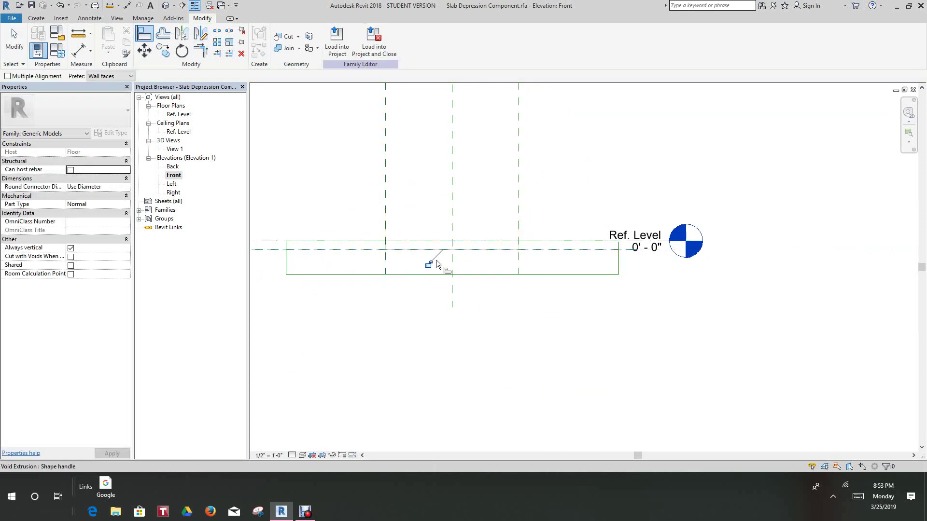
{"action": "left_click", "coordinate": [429, 266]}
{"action": "scroll", "coordinate": [531, 188], "scroll_direction": "down", "scroll_amount": 2}
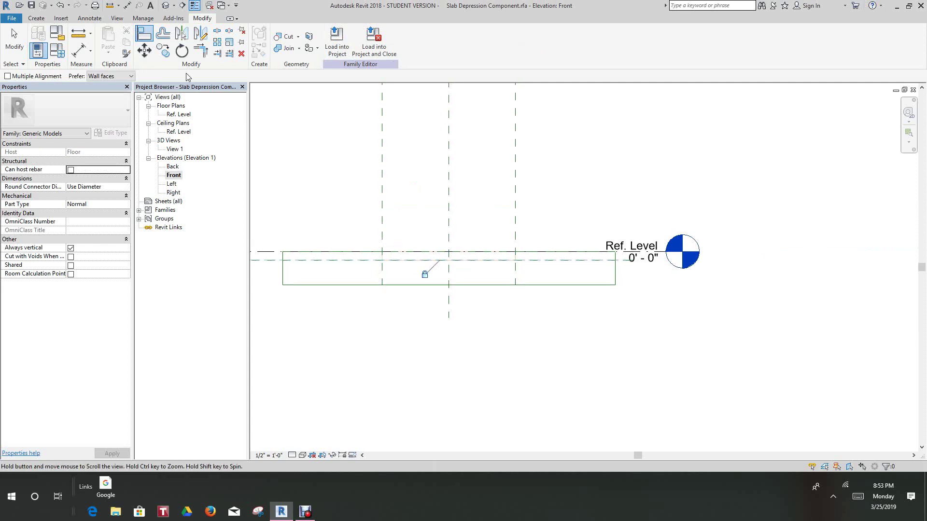
{"action": "left_click", "coordinate": [166, 5]}
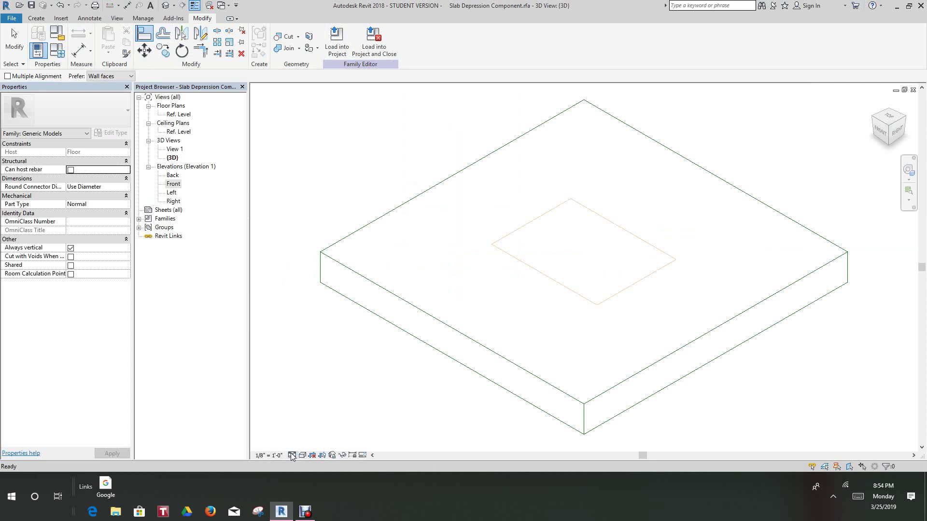
- Set the 3D view's visual style to Shaded
{"action": "left_click", "coordinate": [293, 455]}
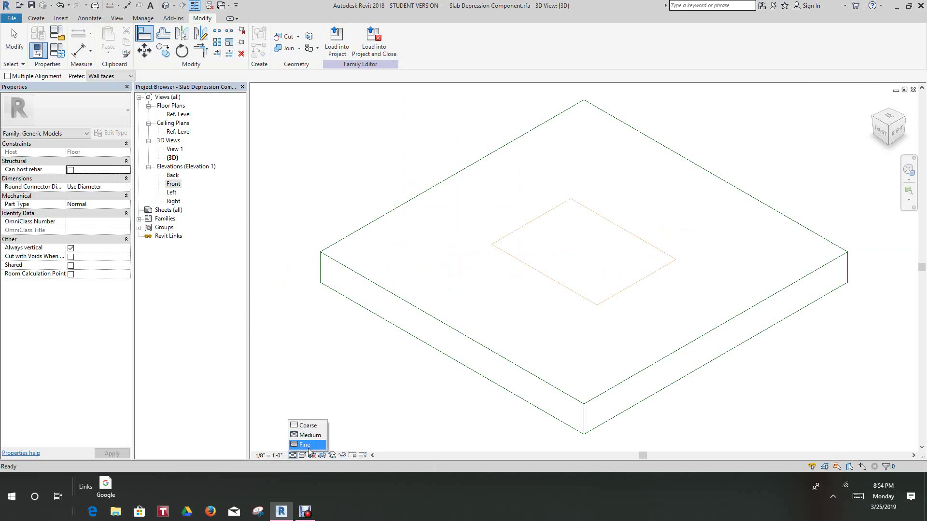
{"action": "left_click", "coordinate": [305, 456]}
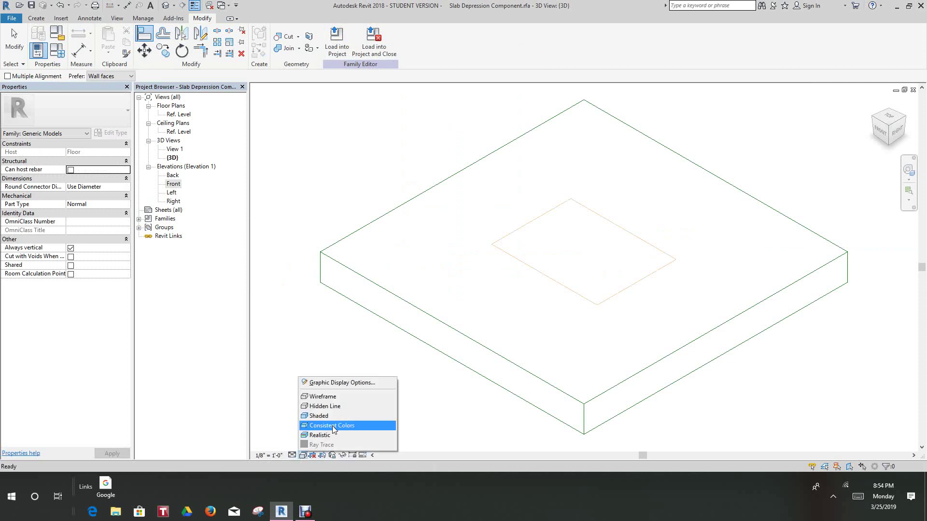
{"action": "left_click", "coordinate": [372, 415]}
{"action": "scroll", "coordinate": [382, 391], "scroll_direction": "down", "scroll_amount": 2}
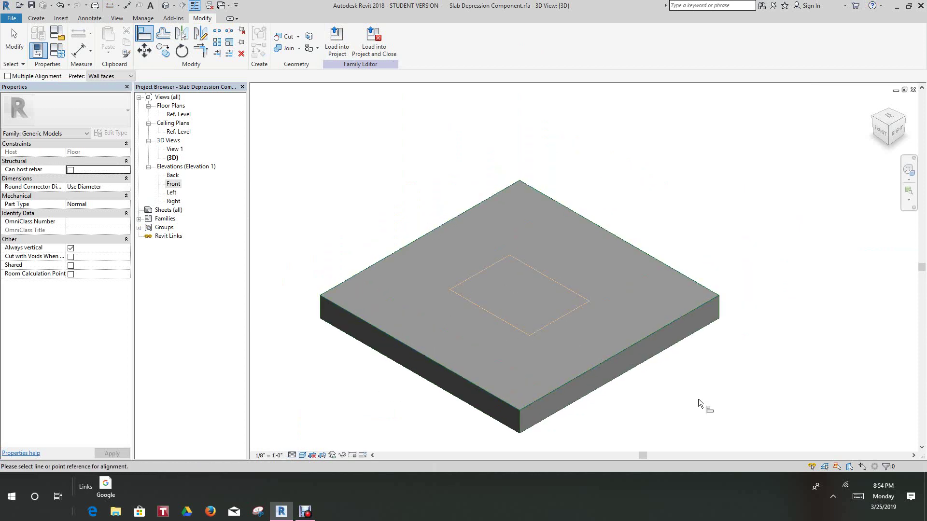
- Cut the slab with the void extrusion using Cut Geometry
{"action": "left_click", "coordinate": [286, 36]}
{"action": "left_click", "coordinate": [433, 244]}
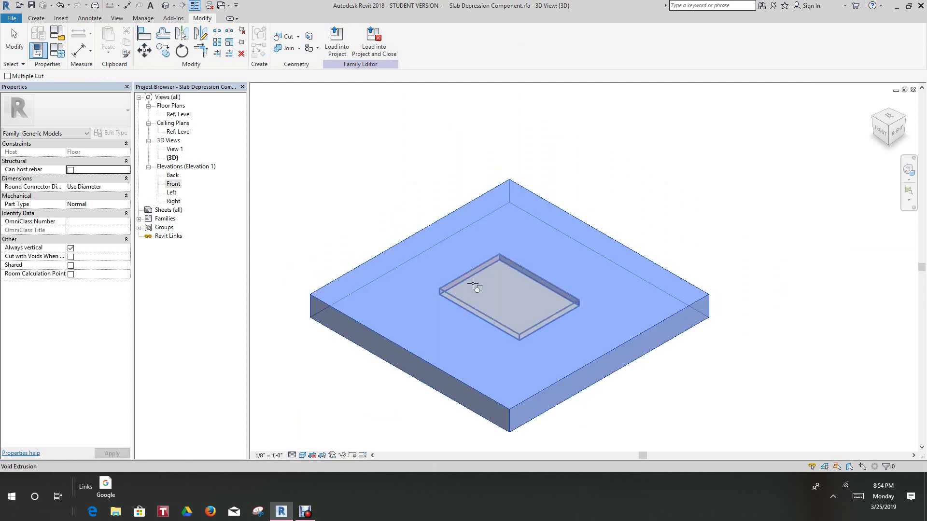
{"action": "left_click", "coordinate": [473, 285]}
{"action": "scroll", "coordinate": [585, 194], "scroll_direction": "down", "scroll_amount": 1}
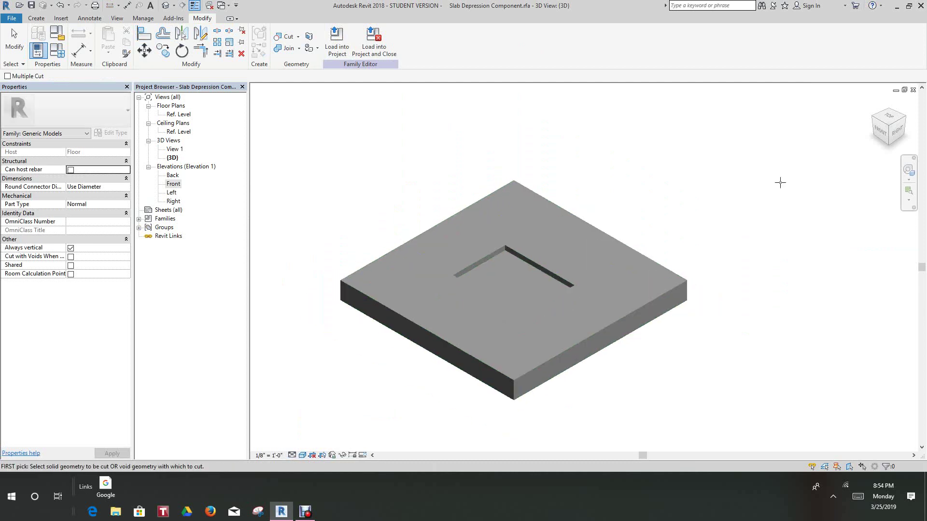
- Orbit with the ViewCube to inspect the recess, then zoom to fit the whole slab
{"action": "left_click", "coordinate": [896, 138]}
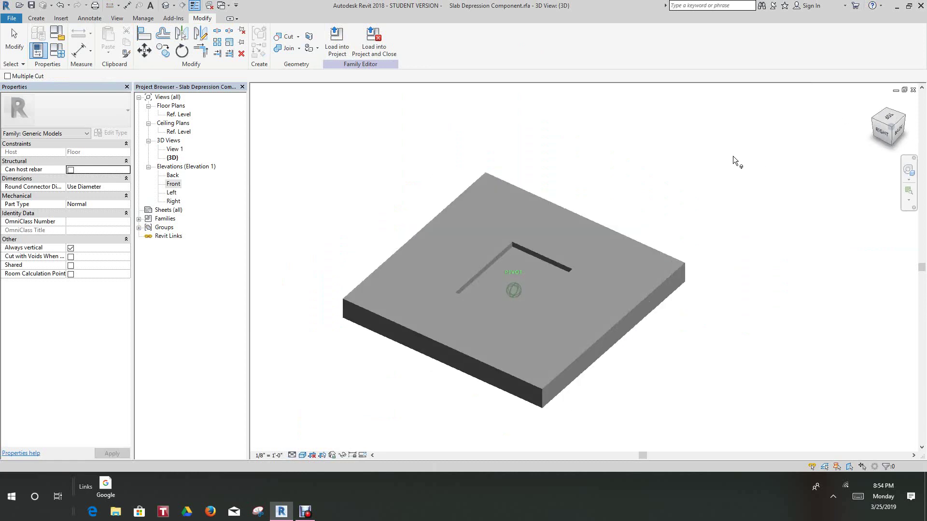
{"action": "left_click", "coordinate": [889, 124]}
{"action": "middle_click_drag", "start_coordinate": [891, 170], "coordinate": [638, 205], "text": "shift"}
{"action": "key", "text": "c"}
{"action": "key", "text": "g"}
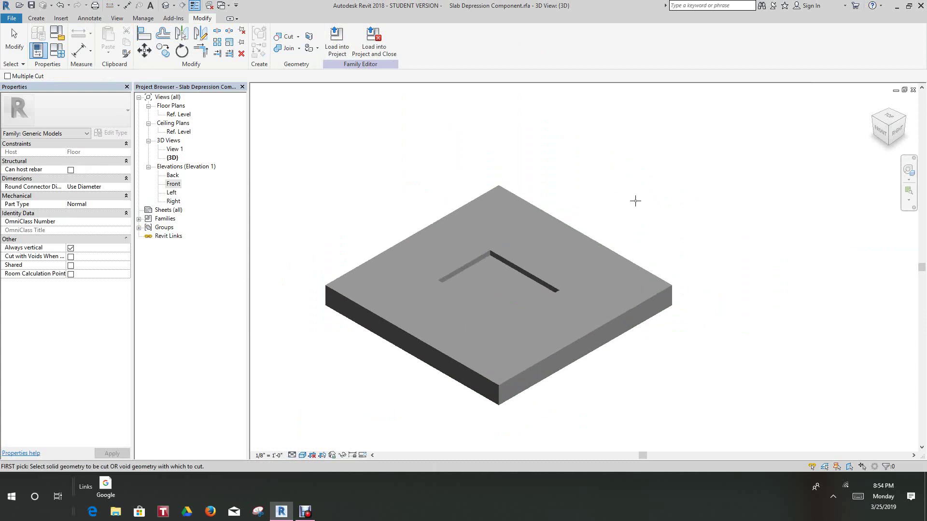
{"action": "key", "text": "z"}
{"action": "key", "text": "f"}
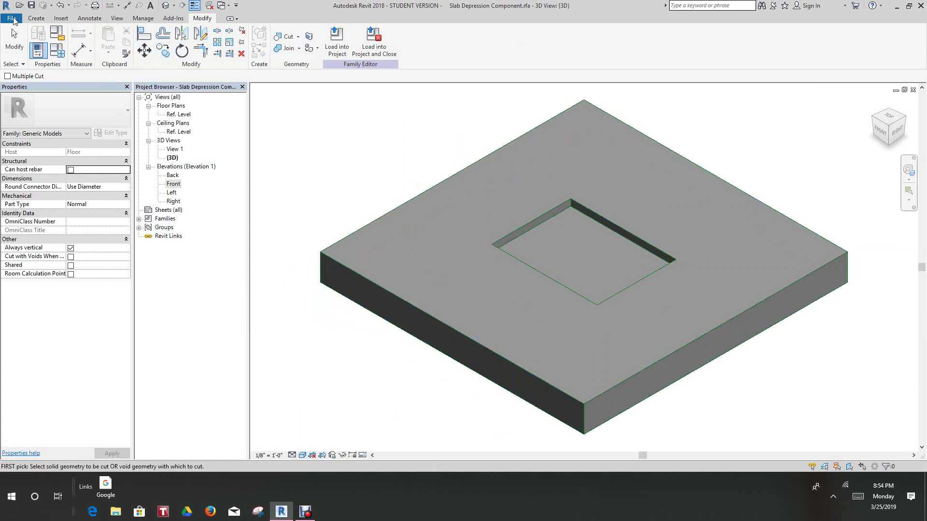
- Create a new project, Project2, from the Structural Template
{"action": "left_click", "coordinate": [13, 20]}
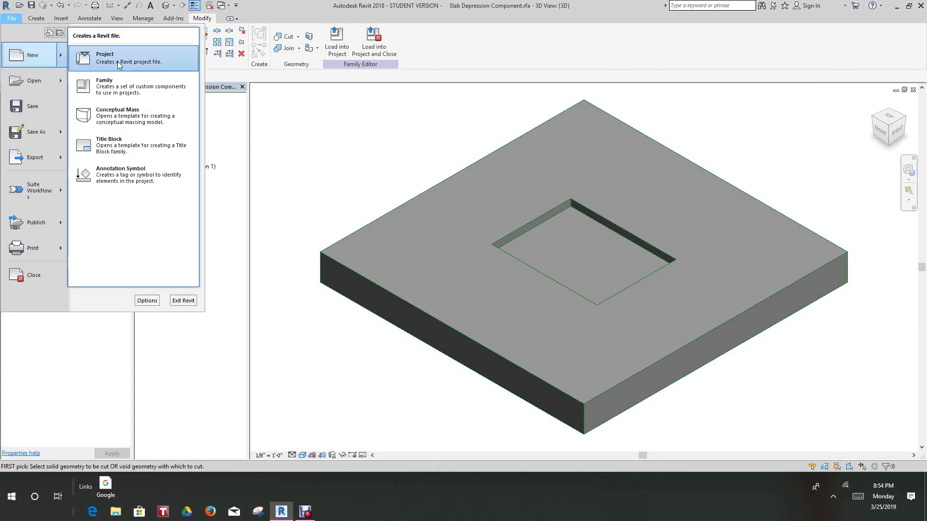
{"action": "key", "text": "Escape"}
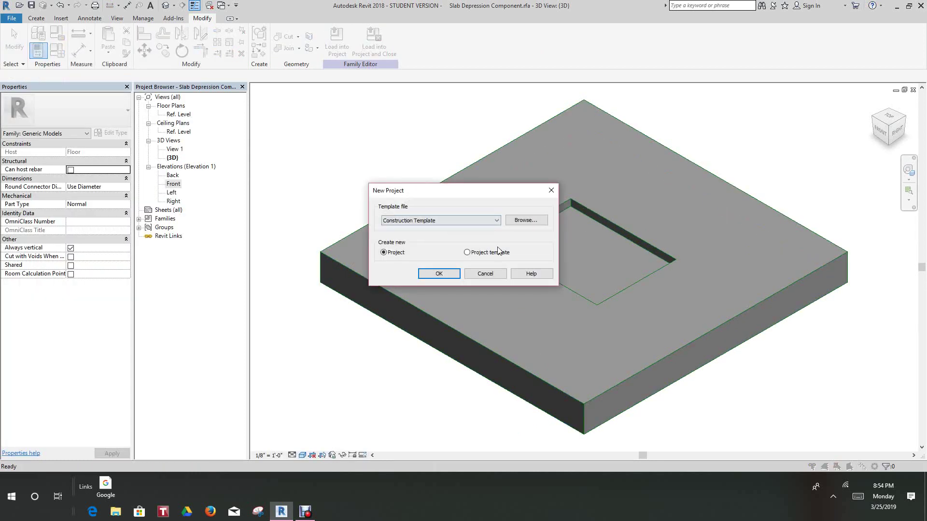
{"action": "left_click", "coordinate": [498, 221]}
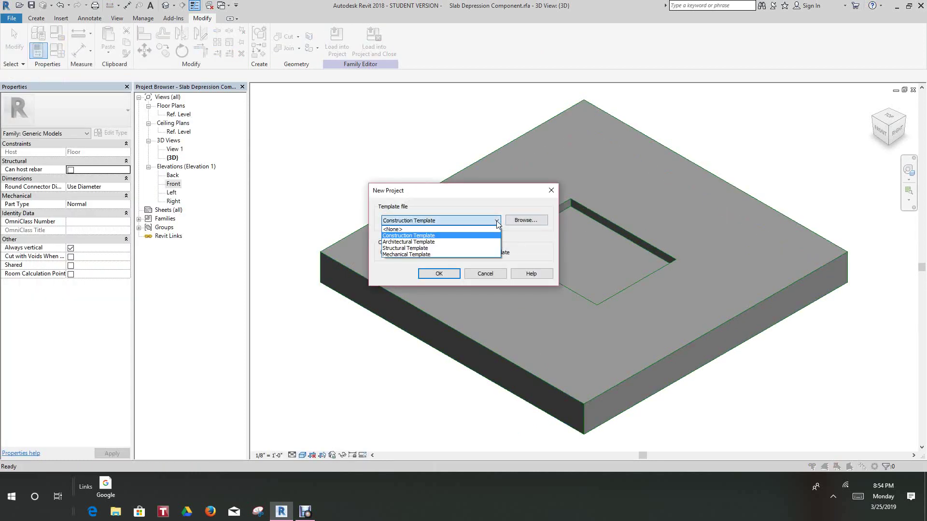
{"action": "left_click", "coordinate": [414, 249]}
{"action": "left_click", "coordinate": [437, 273]}
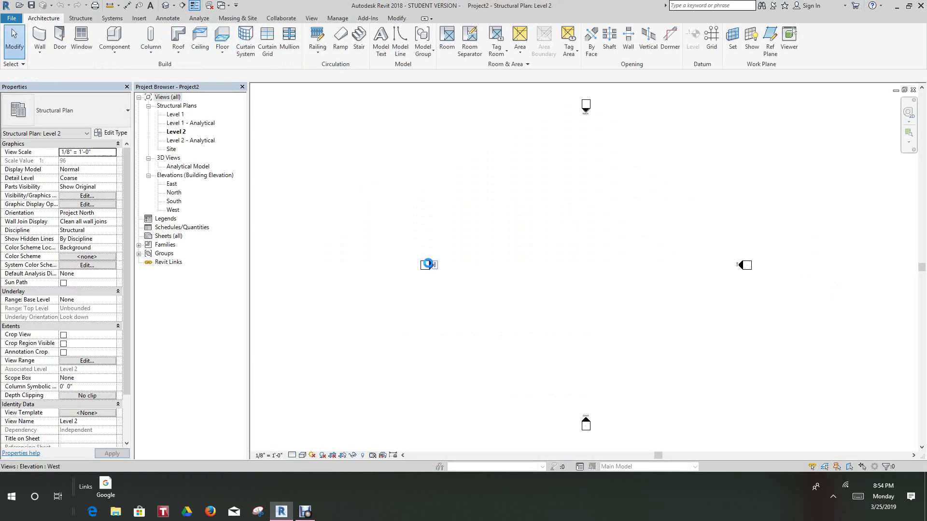
- Sketch a rectangular 6" foundation slab, 104' 6" by 58' 0", on Level 2 and finish it
{"action": "scroll", "coordinate": [516, 263], "scroll_direction": "down", "scroll_amount": 1}
{"action": "middle_click_drag", "start_coordinate": [465, 277], "coordinate": [443, 250]}
{"action": "scroll", "coordinate": [456, 255], "scroll_direction": "up", "scroll_amount": 2}
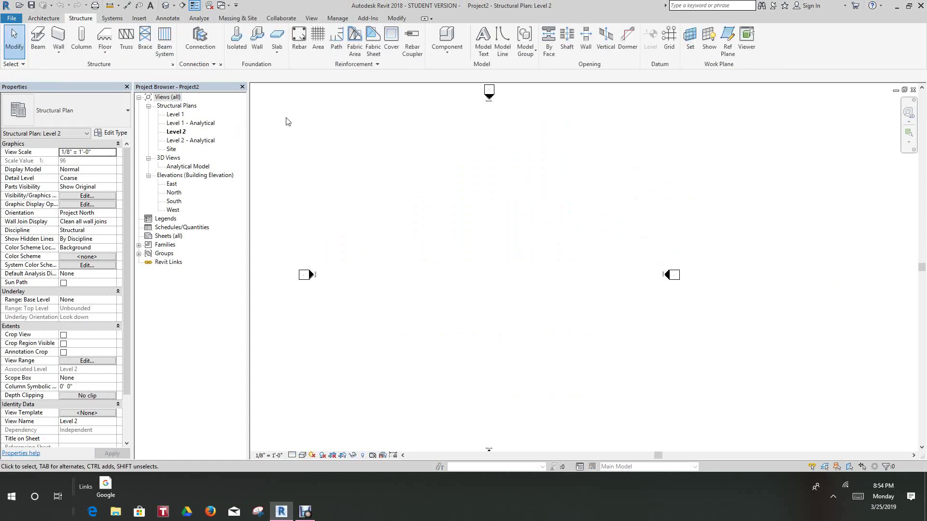
{"action": "left_click", "coordinate": [277, 39]}
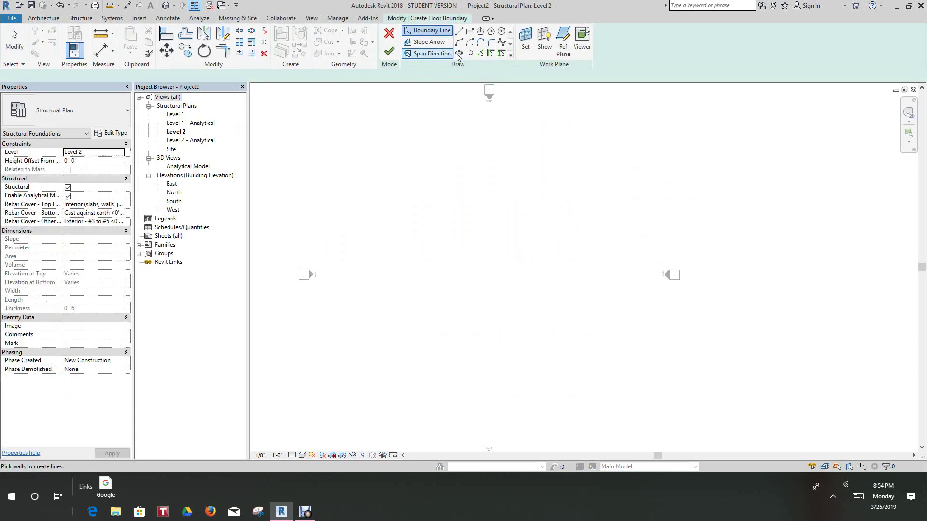
{"action": "left_click", "coordinate": [466, 34]}
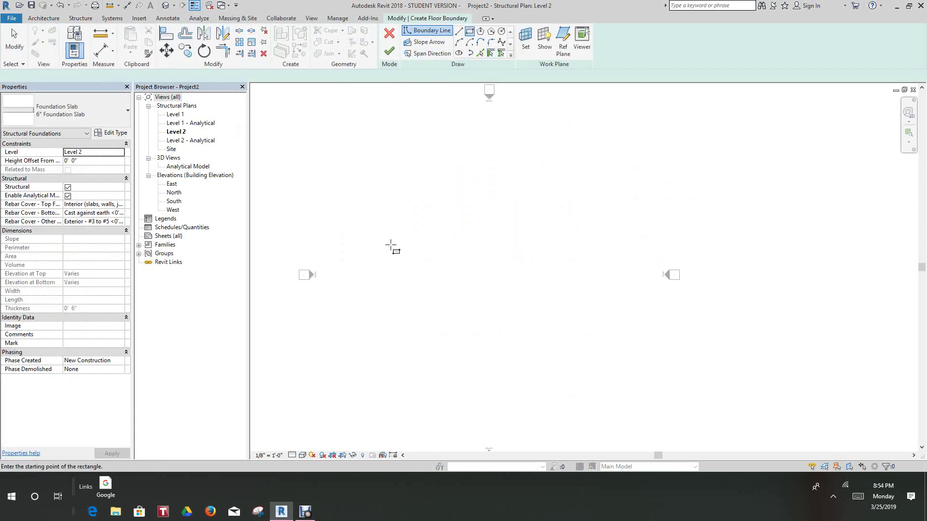
{"action": "left_click", "coordinate": [389, 232]}
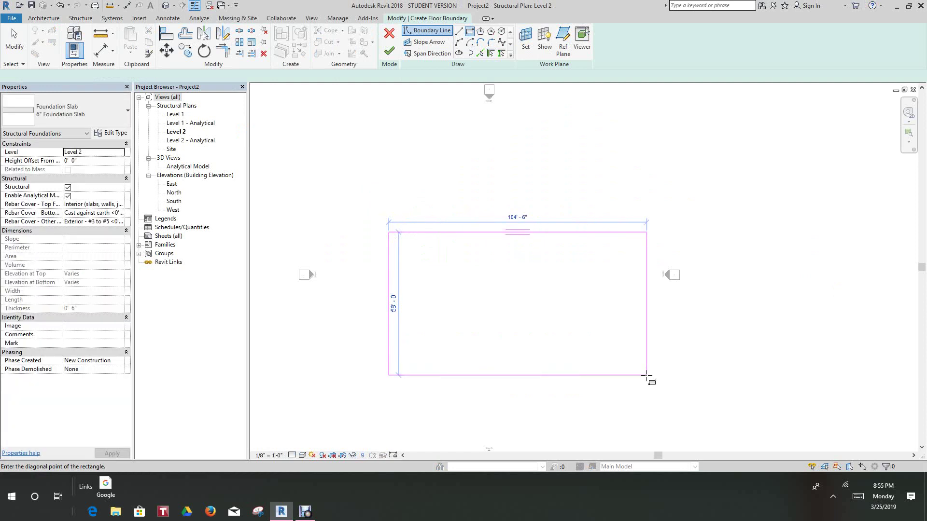
{"action": "left_click", "coordinate": [647, 376]}
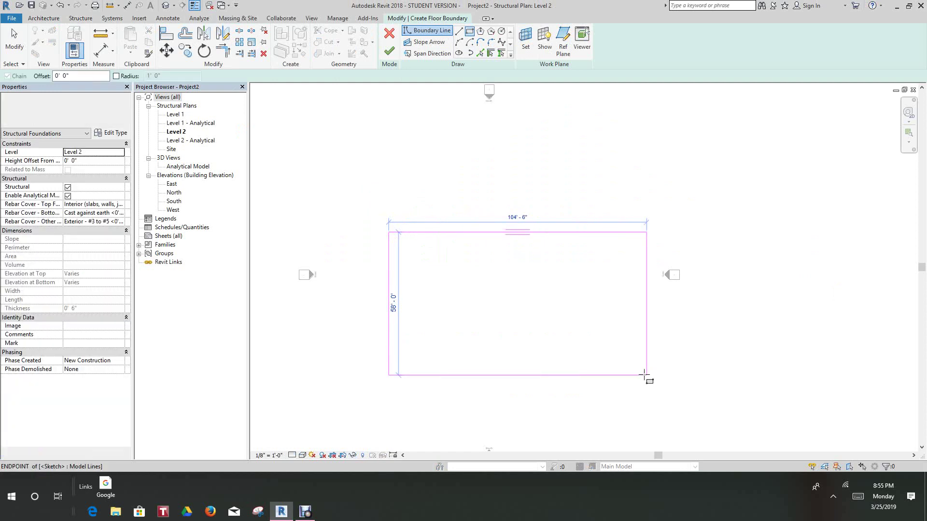
{"action": "left_click", "coordinate": [389, 50]}
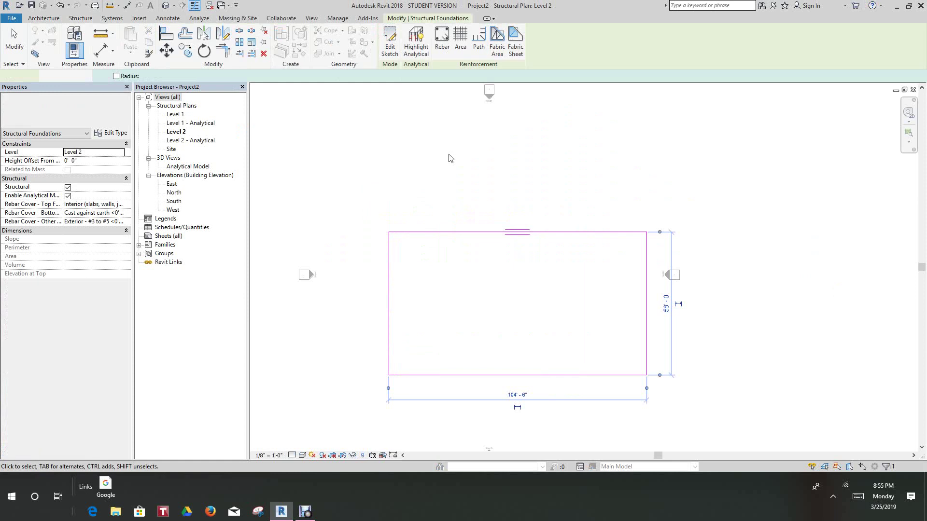
{"action": "middle_click_drag", "start_coordinate": [480, 206], "coordinate": [489, 225]}
{"action": "scroll", "coordinate": [490, 242], "scroll_direction": "up", "scroll_amount": 2}
{"action": "scroll", "coordinate": [427, 192], "scroll_direction": "down", "scroll_amount": 4}
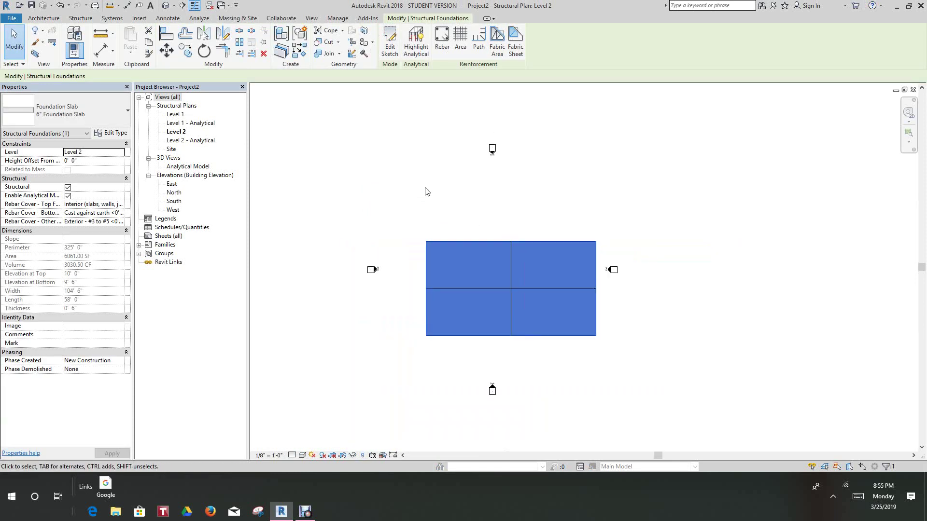
- Switch back to the family's 3D view and load the depression family into Project2
{"action": "left_click", "coordinate": [228, 6]}
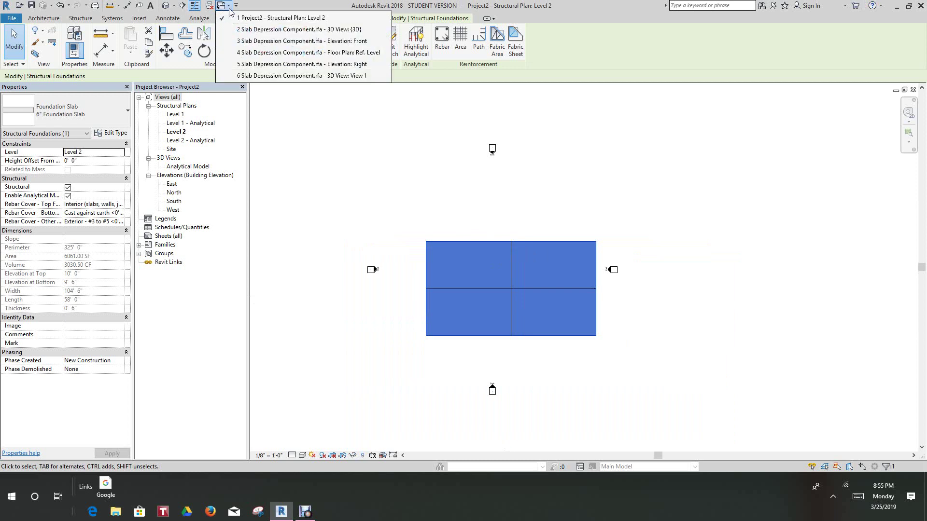
{"action": "left_click", "coordinate": [274, 30]}
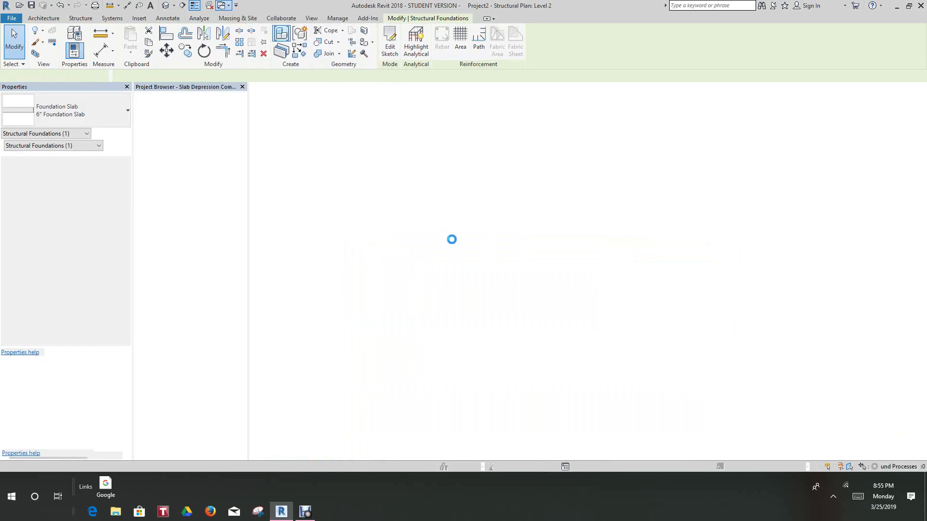
{"action": "scroll", "coordinate": [477, 251], "scroll_direction": "down", "scroll_amount": 3}
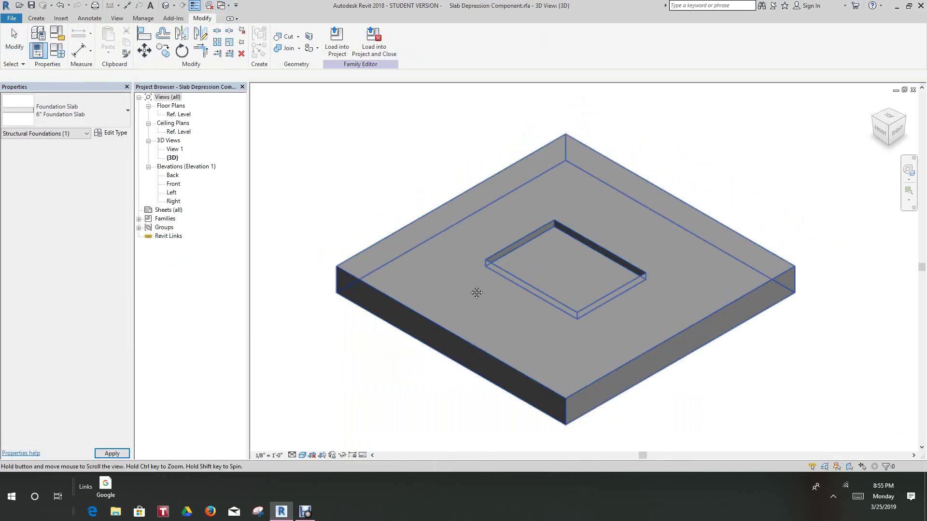
{"action": "key", "text": "c"}
{"action": "key", "text": "p"}
{"action": "left_click", "coordinate": [337, 38]}
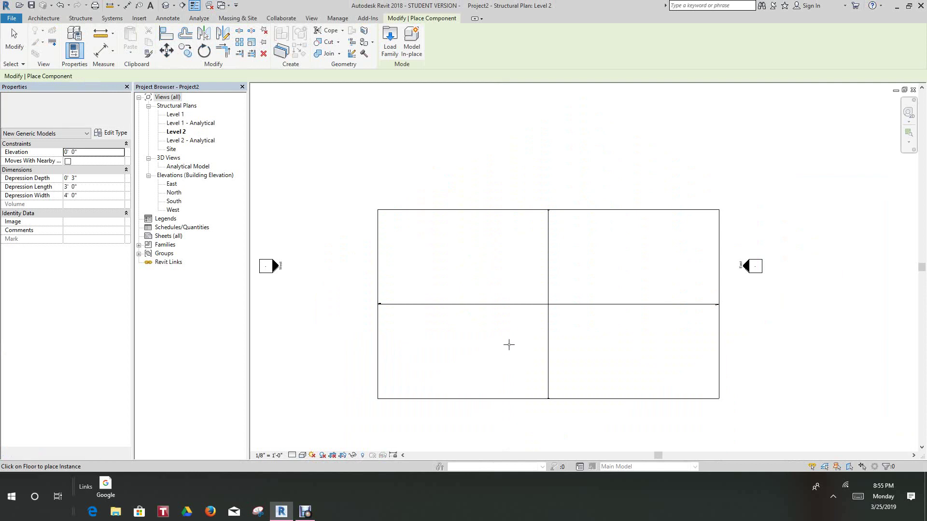
- Open the default 3D view at Fine detail level with Shaded visual style
{"action": "scroll", "coordinate": [497, 300], "scroll_direction": "up", "scroll_amount": 4}
{"action": "scroll", "coordinate": [490, 269], "scroll_direction": "down", "scroll_amount": 3}
{"action": "scroll", "coordinate": [475, 253], "scroll_direction": "up", "scroll_amount": 2}
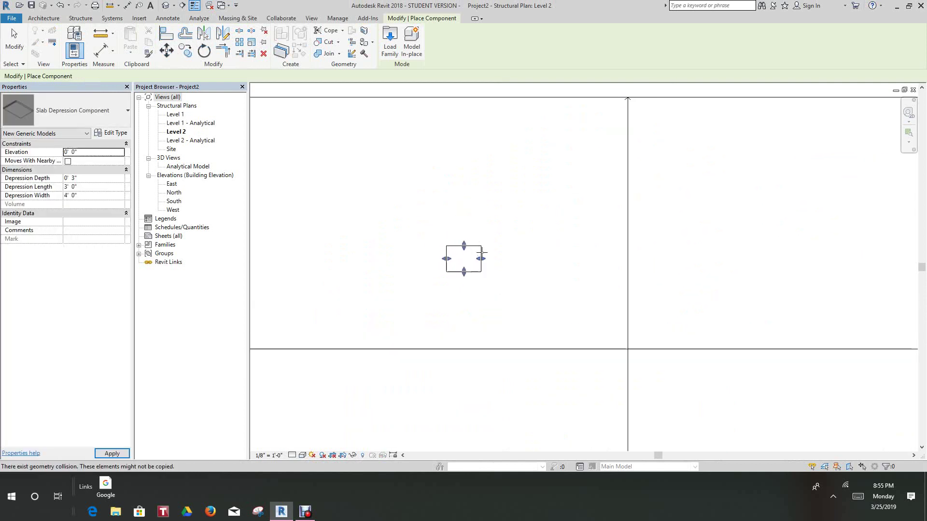
{"action": "scroll", "coordinate": [488, 265], "scroll_direction": "down", "scroll_amount": 3}
{"action": "left_click", "coordinate": [168, 5]}
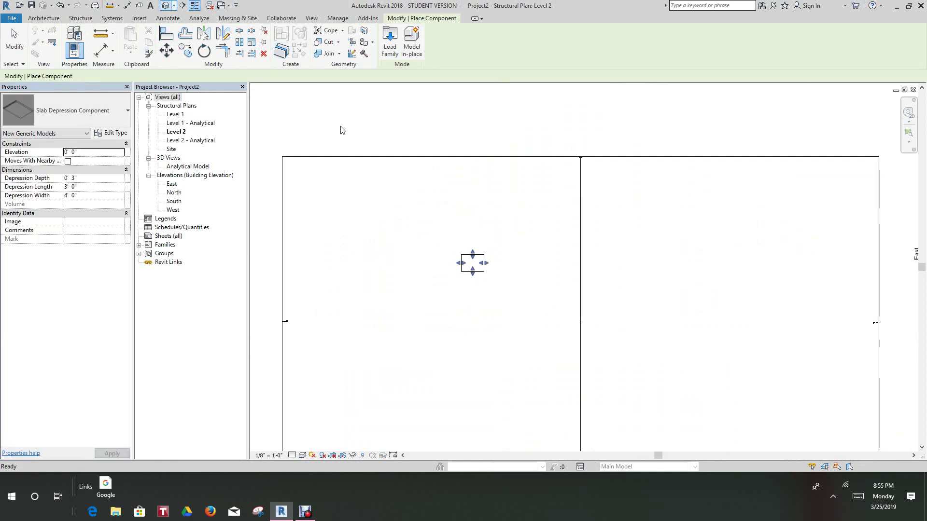
{"action": "scroll", "coordinate": [566, 210], "scroll_direction": "up", "scroll_amount": 2}
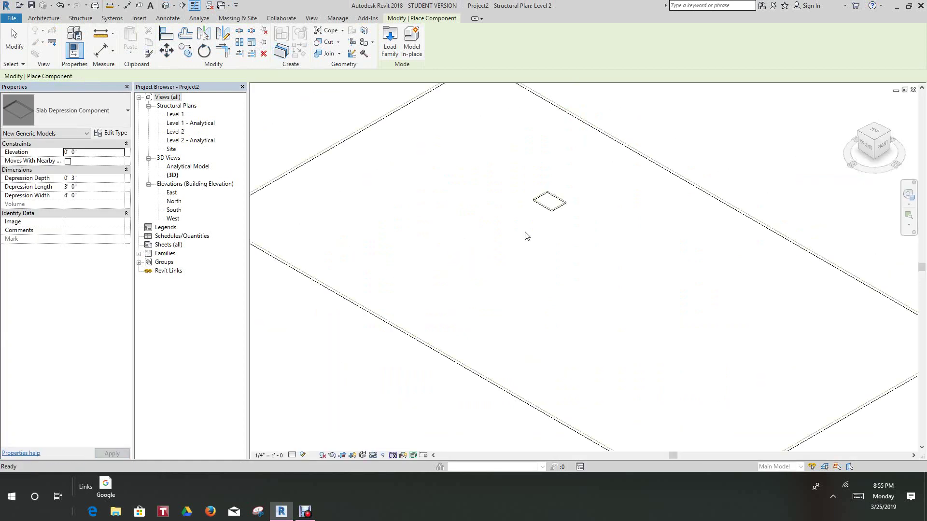
{"action": "left_click", "coordinate": [292, 455]}
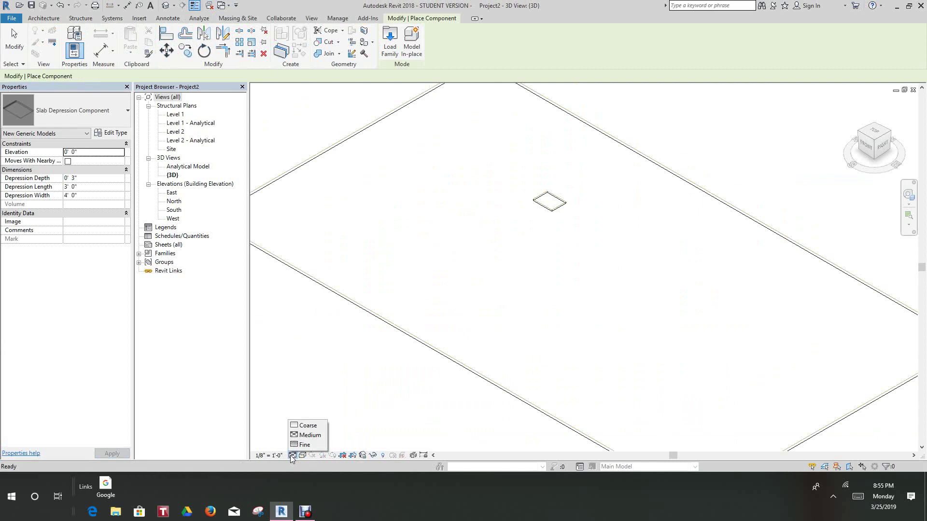
{"action": "left_click", "coordinate": [301, 445]}
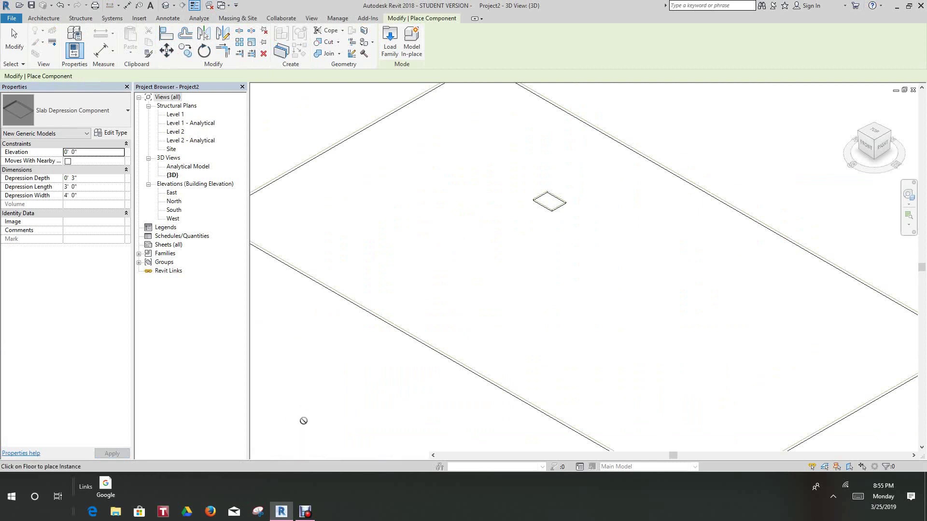
{"action": "left_click", "coordinate": [302, 455]}
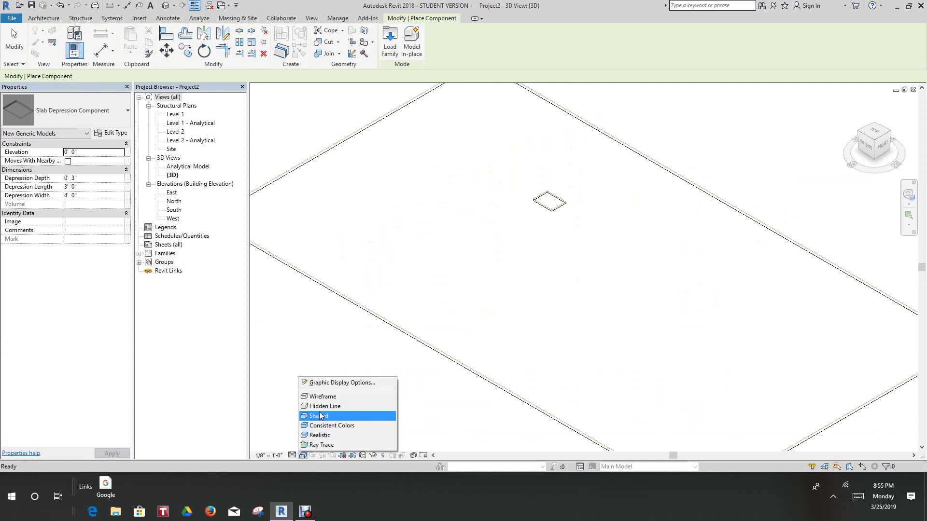
{"action": "left_click", "coordinate": [329, 416]}
- Undo the extra depression placement and end Place Component
{"action": "scroll", "coordinate": [623, 160], "scroll_direction": "up", "scroll_amount": 3}
{"action": "scroll", "coordinate": [579, 212], "scroll_direction": "down", "scroll_amount": 1}
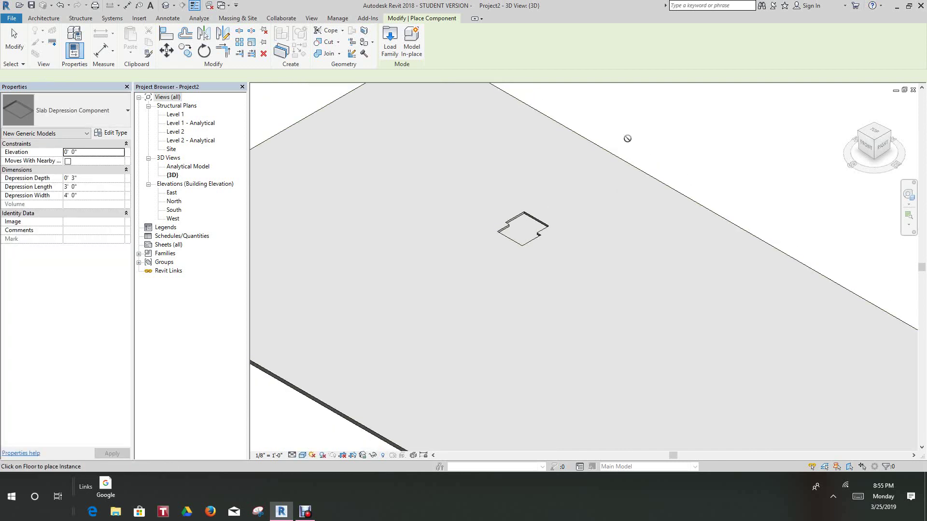
{"action": "left_click", "coordinate": [58, 6]}
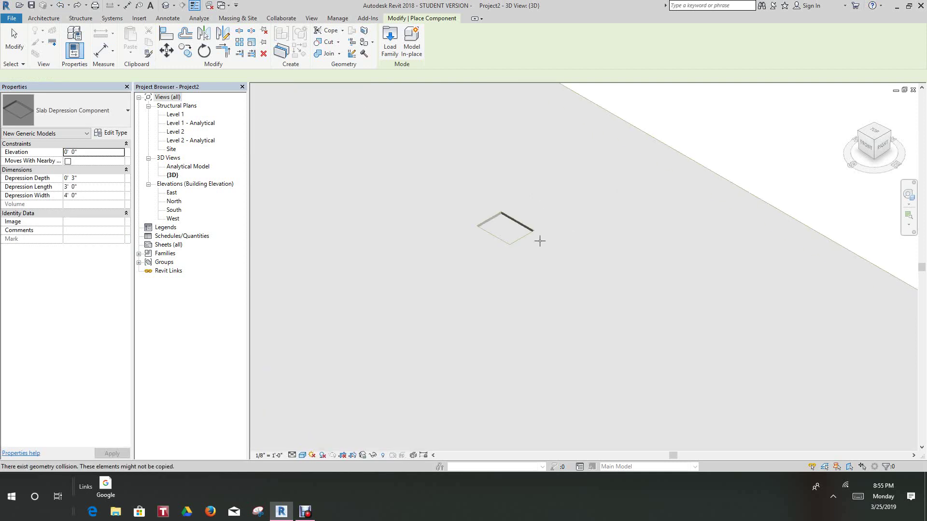
{"action": "left_click", "coordinate": [14, 36]}
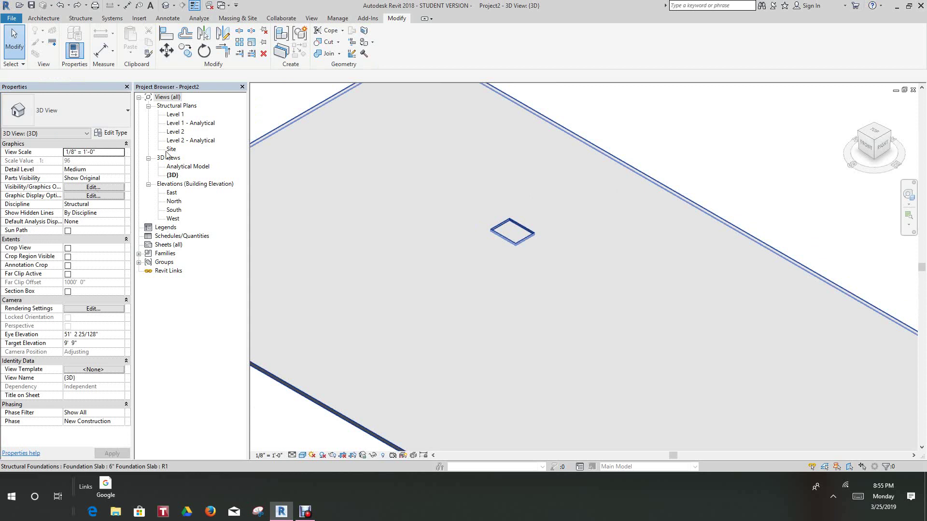
- In the Level 2 plan, set the depression's Depression Width to 12' 0"
{"action": "double_click", "coordinate": [176, 114]}
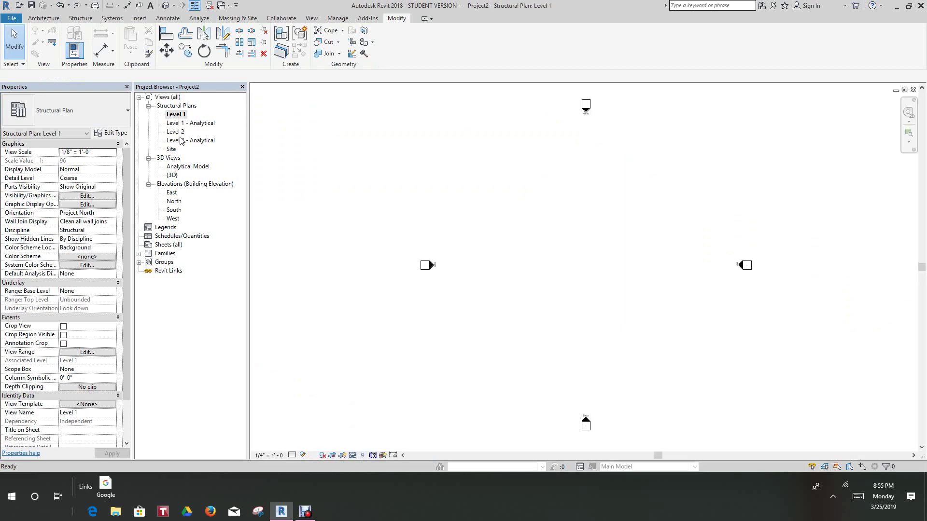
{"action": "double_click", "coordinate": [175, 132]}
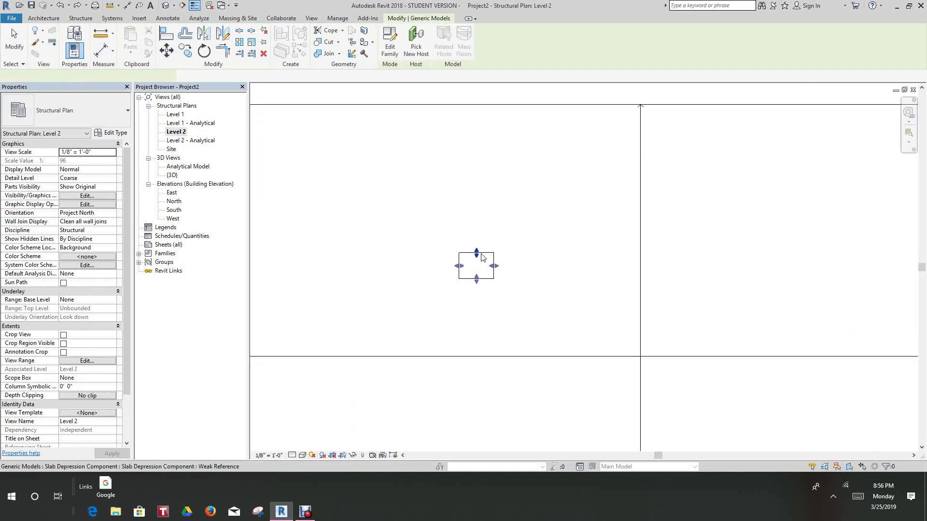
{"action": "left_click", "coordinate": [481, 261]}
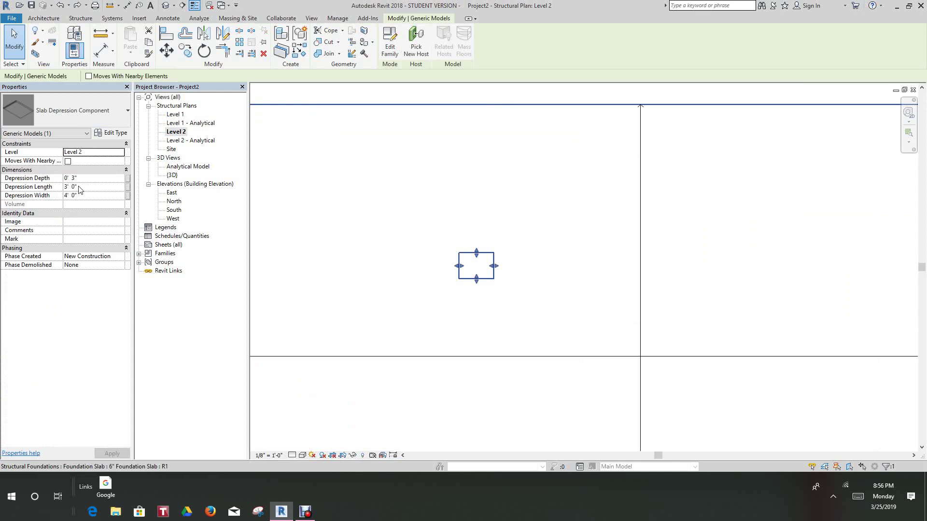
{"action": "left_click", "coordinate": [83, 195]}
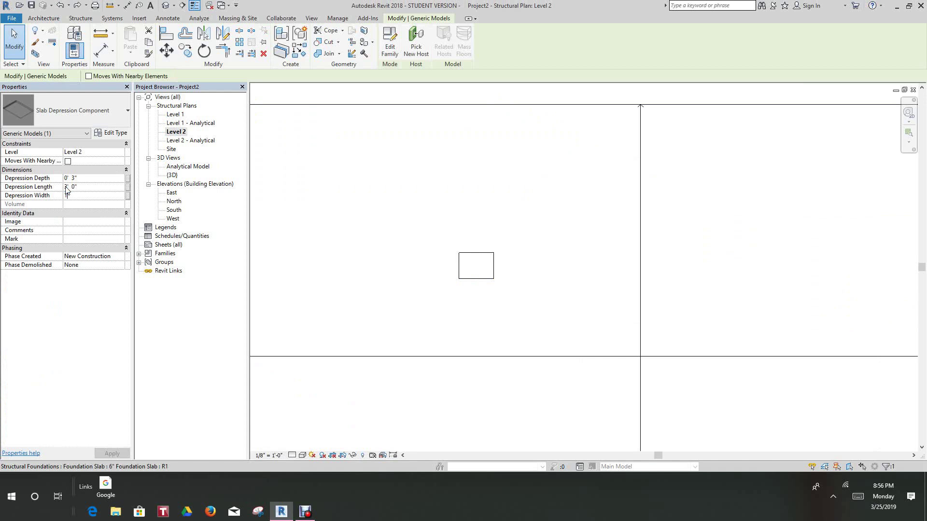
{"action": "left_click", "coordinate": [324, 206]}
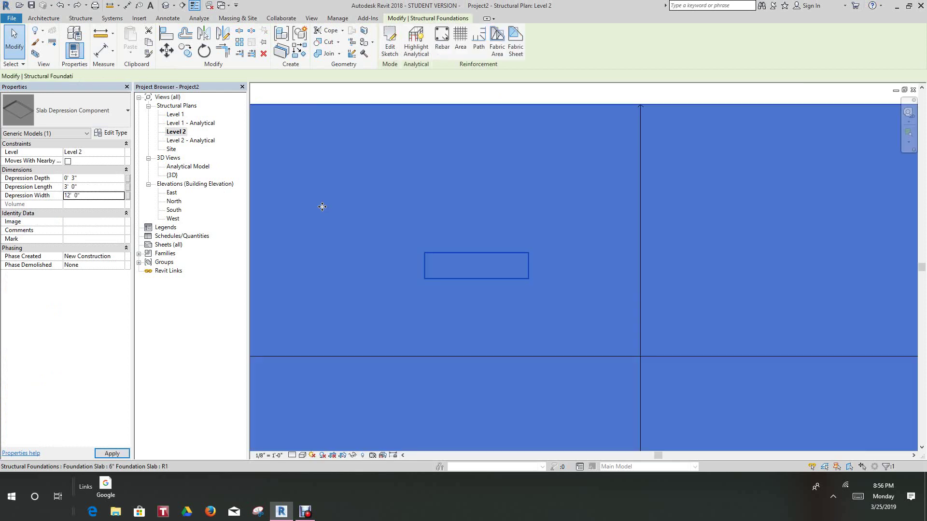
{"action": "scroll", "coordinate": [322, 188], "scroll_direction": "up", "scroll_amount": 2}
{"action": "scroll", "coordinate": [320, 174], "scroll_direction": "down", "scroll_amount": 1}
- Drag the depression's top edge upward until nearly square, then check it in 3D
{"action": "left_click", "coordinate": [324, 159]}
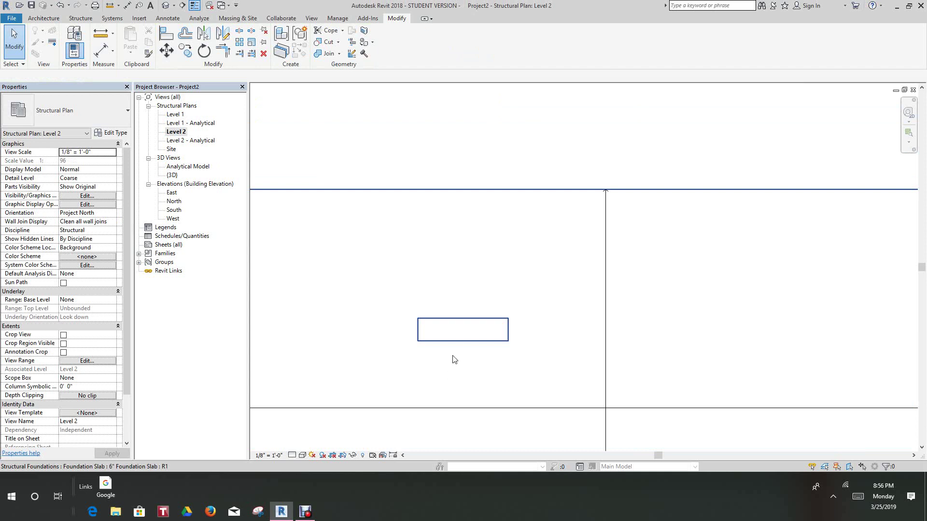
{"action": "left_click", "coordinate": [446, 323]}
{"action": "left_click_drag", "start_coordinate": [465, 322], "coordinate": [460, 296]}
{"action": "left_click_drag", "start_coordinate": [459, 259], "coordinate": [456, 257]}
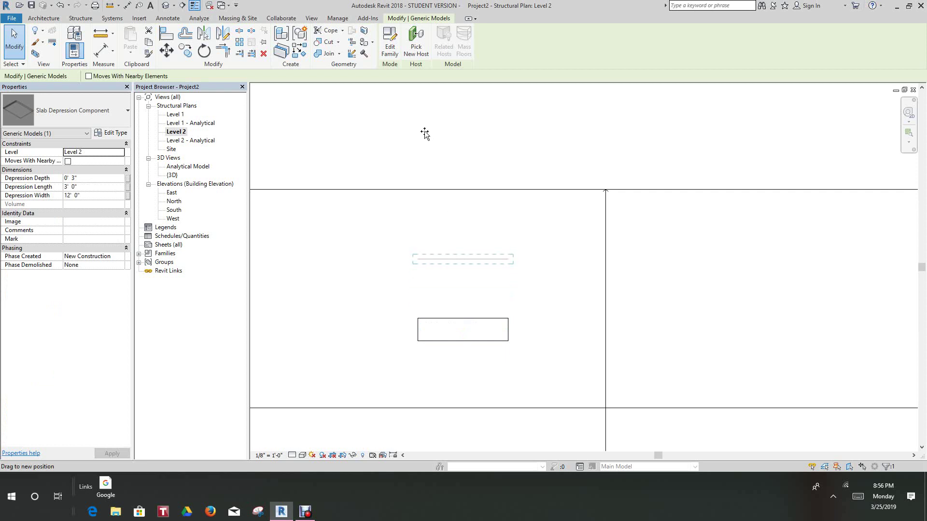
{"action": "left_click", "coordinate": [425, 133]}
{"action": "scroll", "coordinate": [471, 275], "scroll_direction": "down", "scroll_amount": 1}
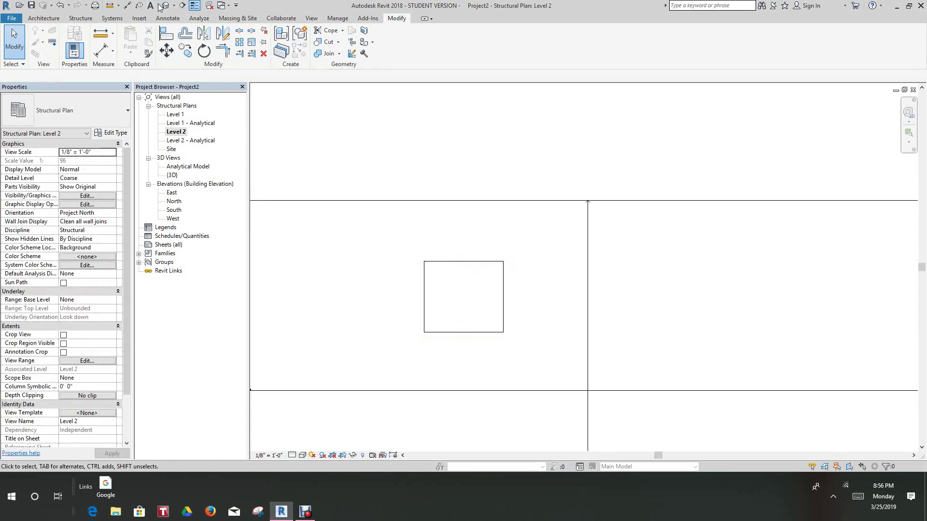
{"action": "left_click", "coordinate": [165, 6]}
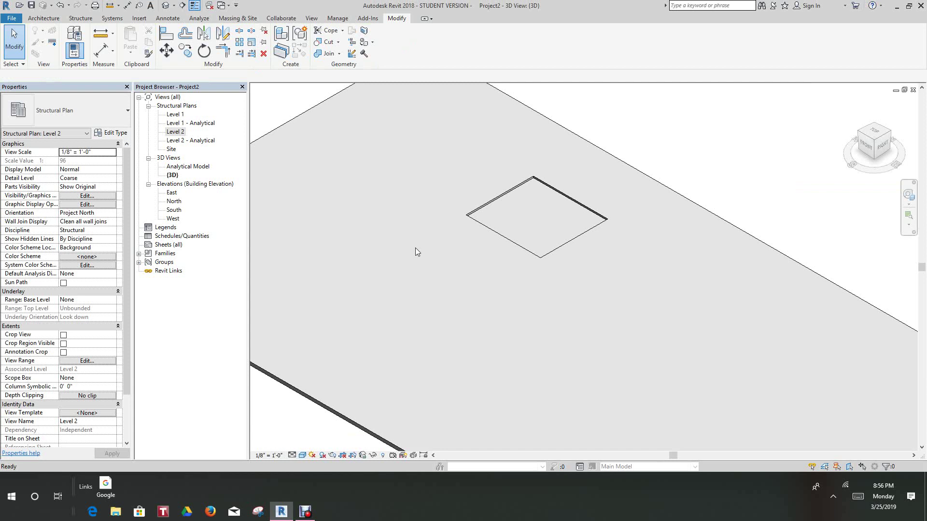
- Tab-cycle through the overlapping elements to select the Slab Depression Component
{"action": "scroll", "coordinate": [509, 231], "scroll_direction": "up", "scroll_amount": 2}
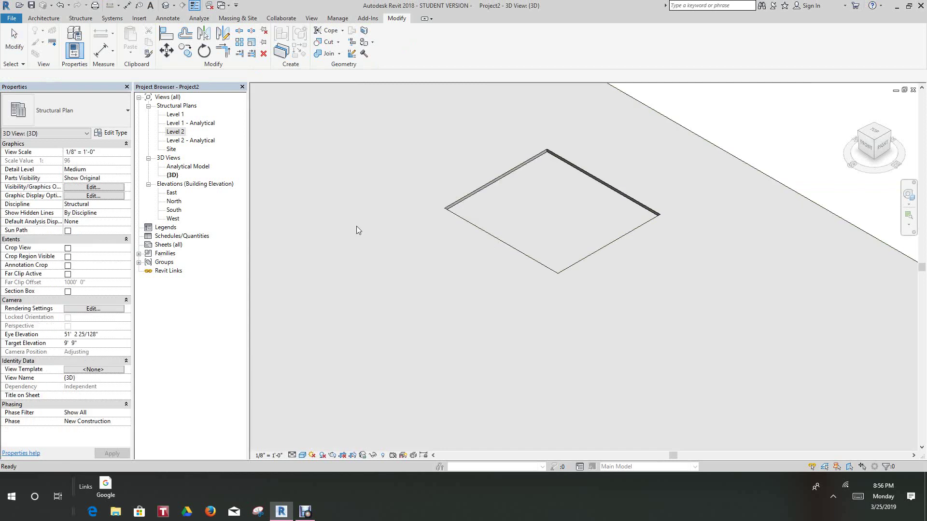
{"action": "left_click", "coordinate": [467, 207]}
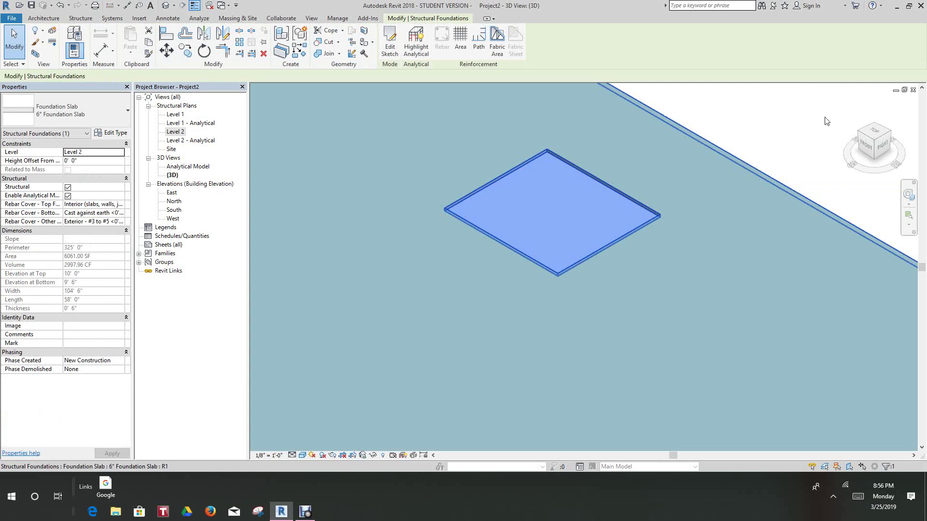
{"action": "left_click", "coordinate": [781, 129]}
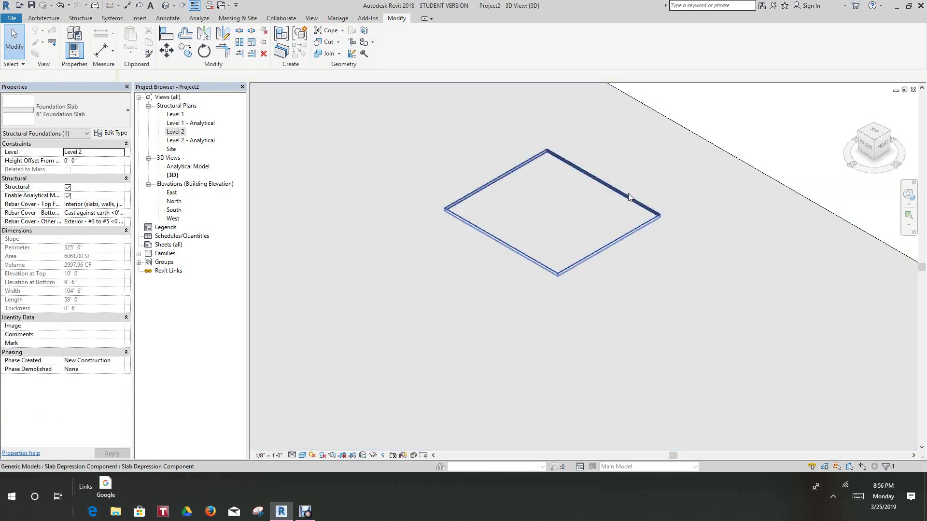
{"action": "key", "text": "Tab"}
{"action": "key", "text": "Tab"}
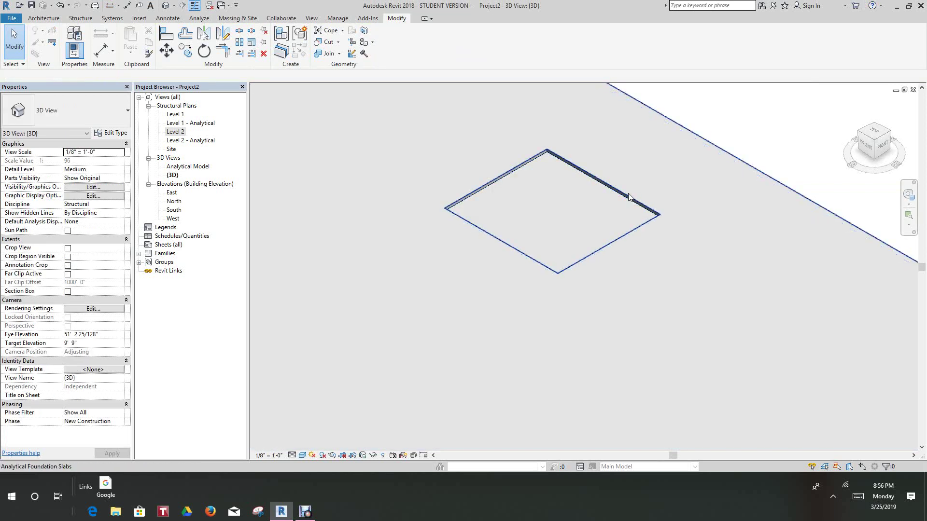
{"action": "left_click", "coordinate": [628, 197]}
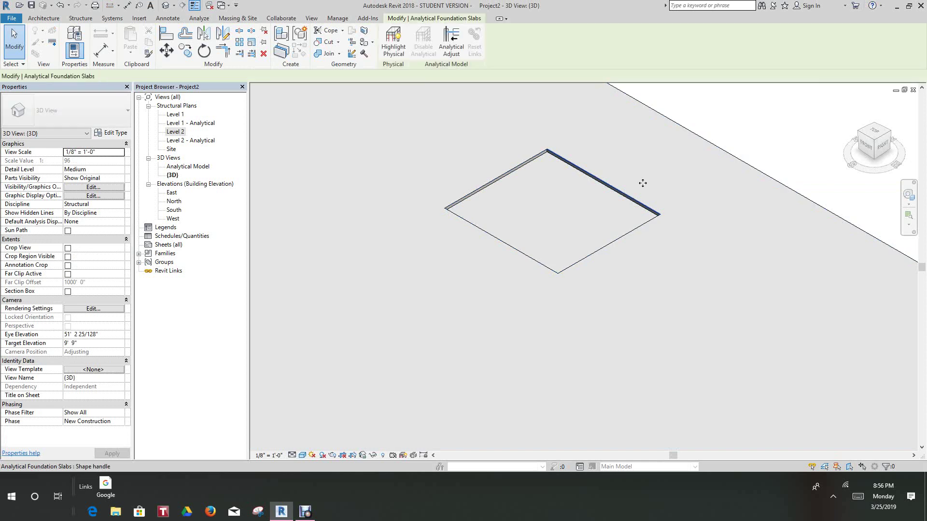
{"action": "left_click", "coordinate": [745, 119]}
{"action": "left_click", "coordinate": [609, 190]}
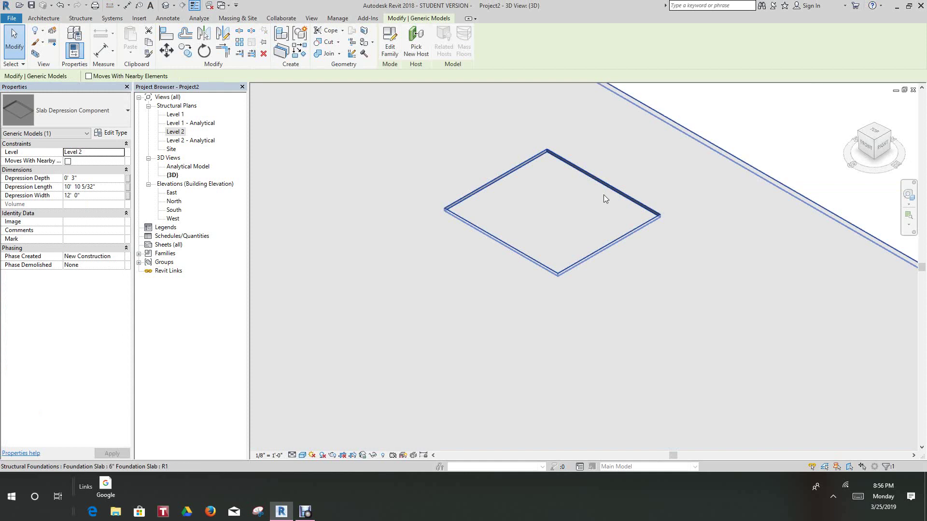
- Set Depression Depth to 6" and zoom out to view the recess in the slab
{"action": "left_click", "coordinate": [81, 179]}
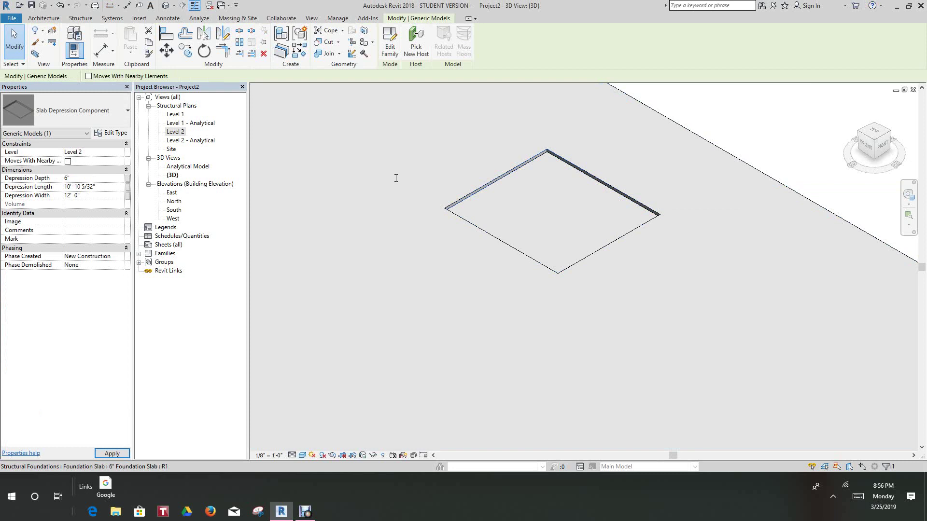
{"action": "left_click", "coordinate": [673, 97]}
{"action": "middle_click_drag", "start_coordinate": [596, 225], "coordinate": [589, 239]}
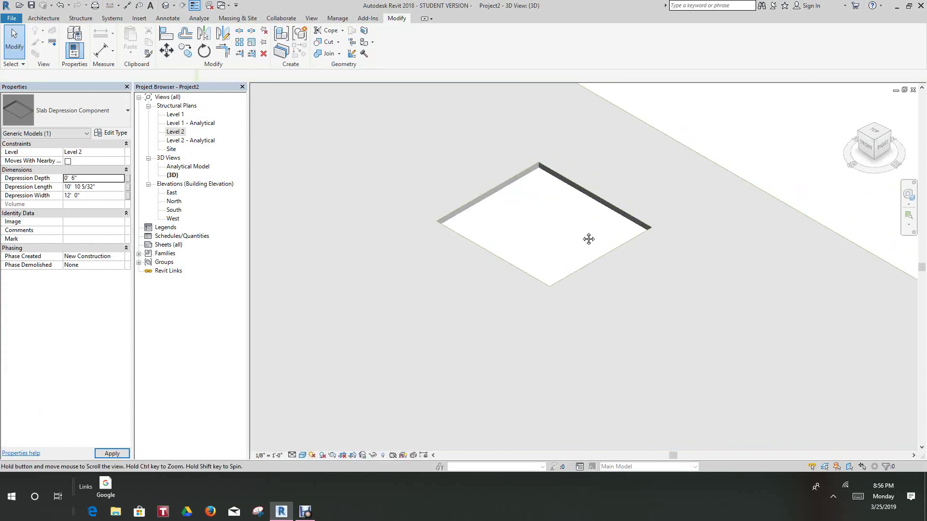
{"action": "scroll", "coordinate": [514, 228], "scroll_direction": "down", "scroll_amount": 2}
{"action": "scroll", "coordinate": [480, 198], "scroll_direction": "up", "scroll_amount": 3}
{"action": "scroll", "coordinate": [482, 198], "scroll_direction": "down", "scroll_amount": 4}
{"action": "scroll", "coordinate": [502, 221], "scroll_direction": "down", "scroll_amount": 3}
{"action": "scroll", "coordinate": [599, 147], "scroll_direction": "down", "scroll_amount": 1}
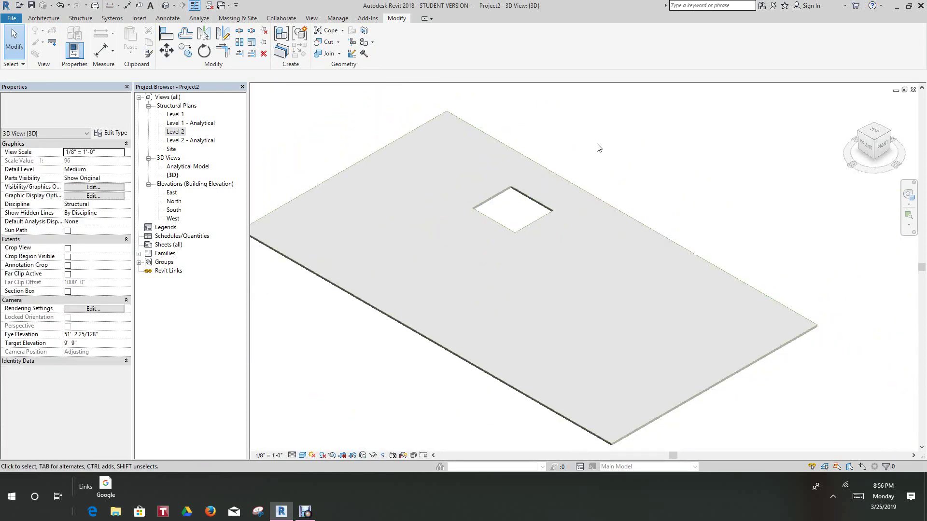